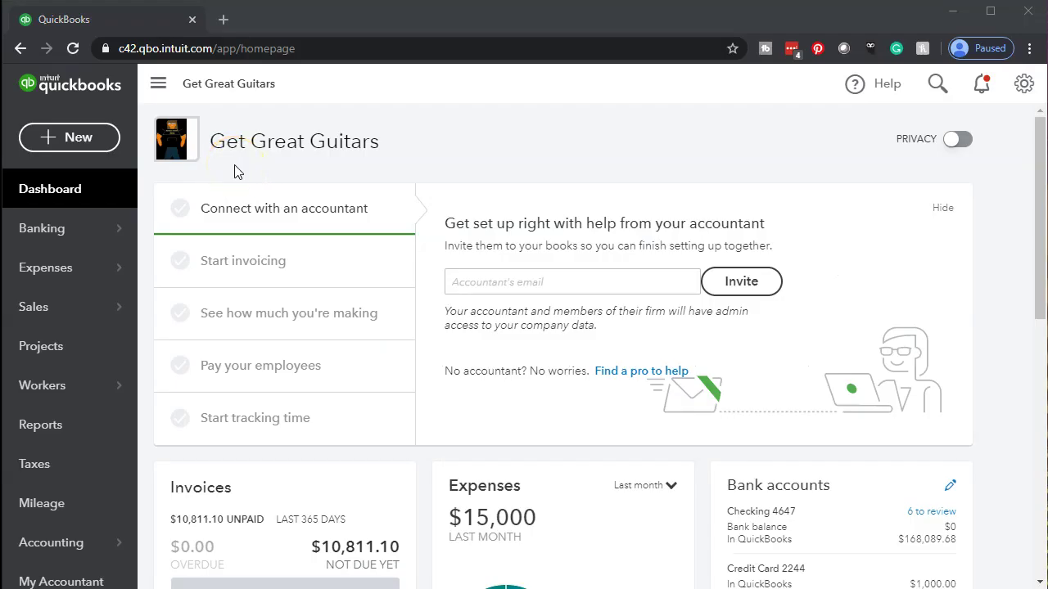
- Run the Balance Sheet for a custom period from 01/01/2020 to 12/31/2020
{"action": "left_click", "coordinate": [74, 432]}
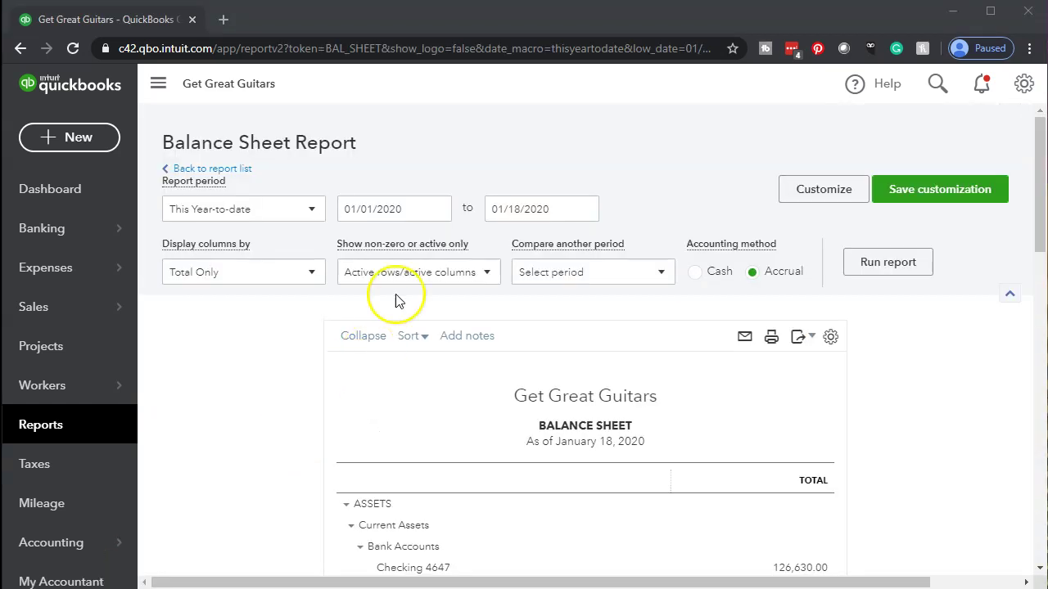
{"action": "left_click", "coordinate": [385, 210]}
{"action": "type", "text": "010120"}
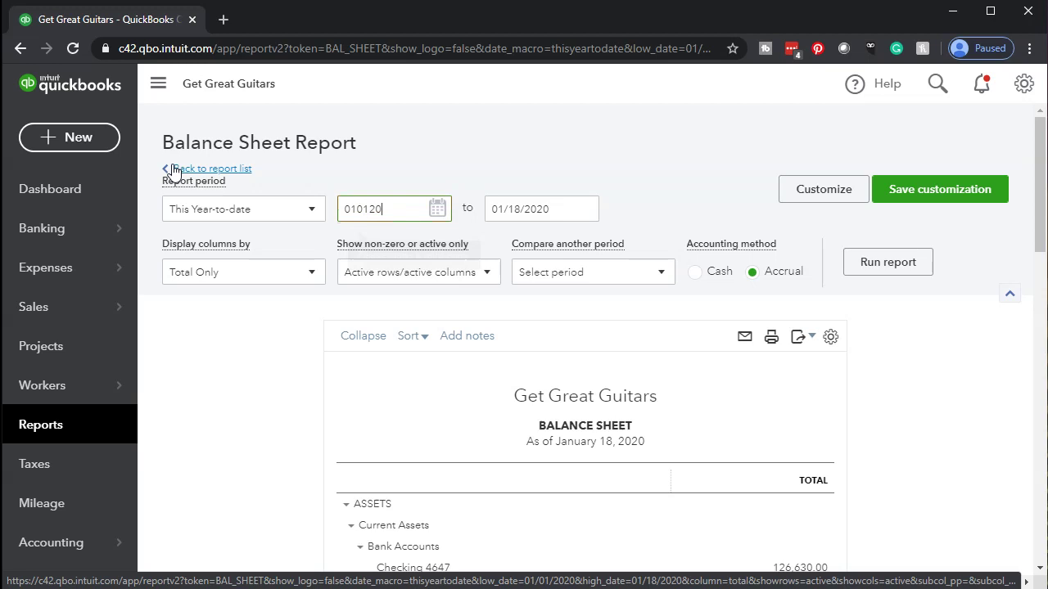
{"action": "key", "text": "Tab"}
{"action": "type", "text": "0"}
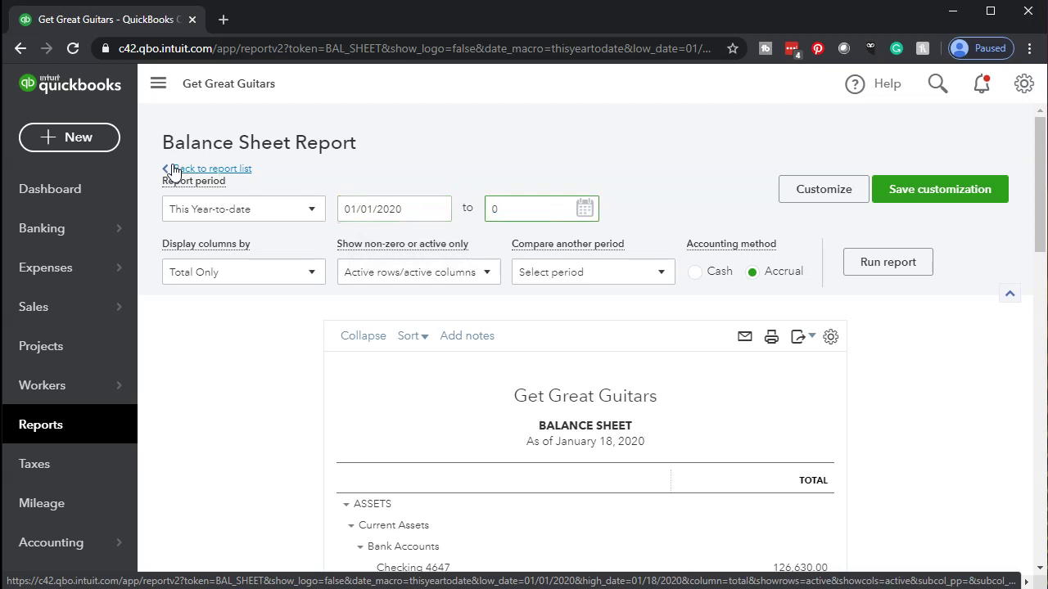
{"action": "key", "text": "BackSpace"}
{"action": "type", "text": "123120"}
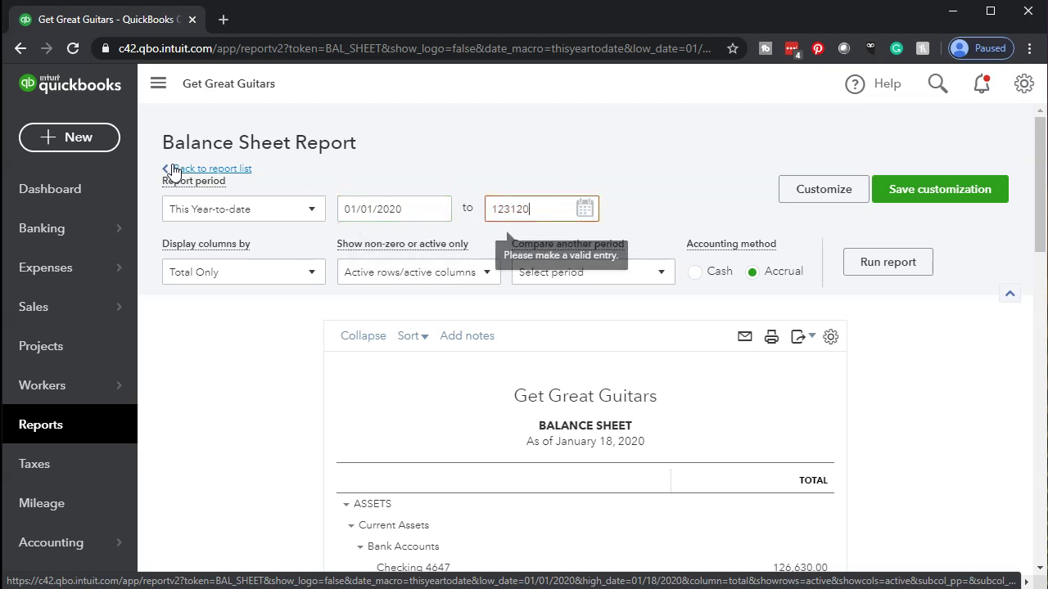
{"action": "key", "text": "Tab"}
{"action": "left_click", "coordinate": [187, 213]}
{"action": "left_click", "coordinate": [890, 262]}
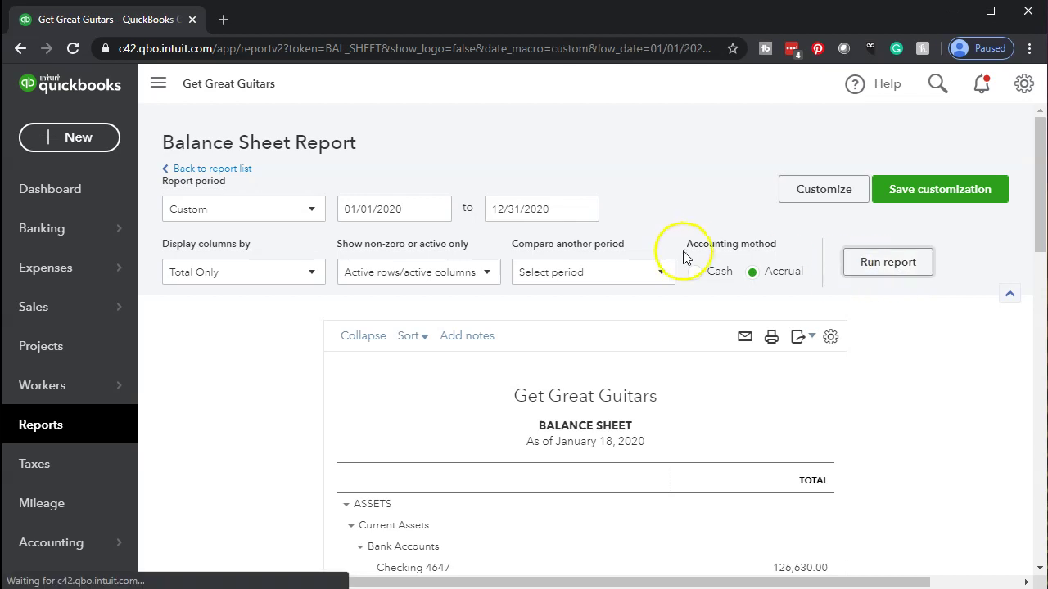
- Duplicate the year-end Balance Sheet tab and return to the original tab
{"action": "right_click", "coordinate": [158, 23]}
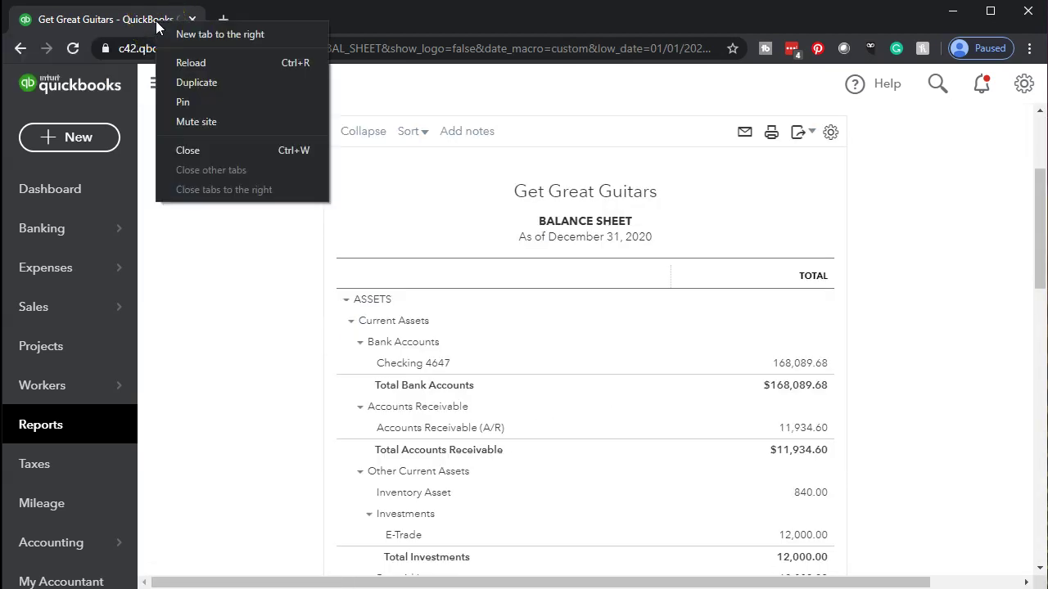
{"action": "left_click", "coordinate": [190, 83]}
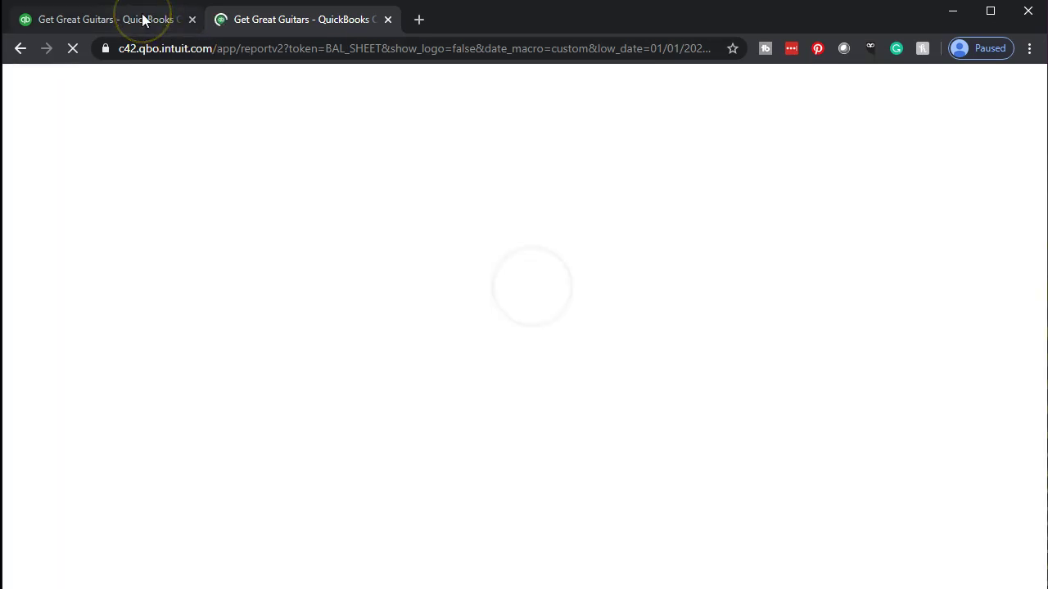
{"action": "left_click", "coordinate": [143, 20]}
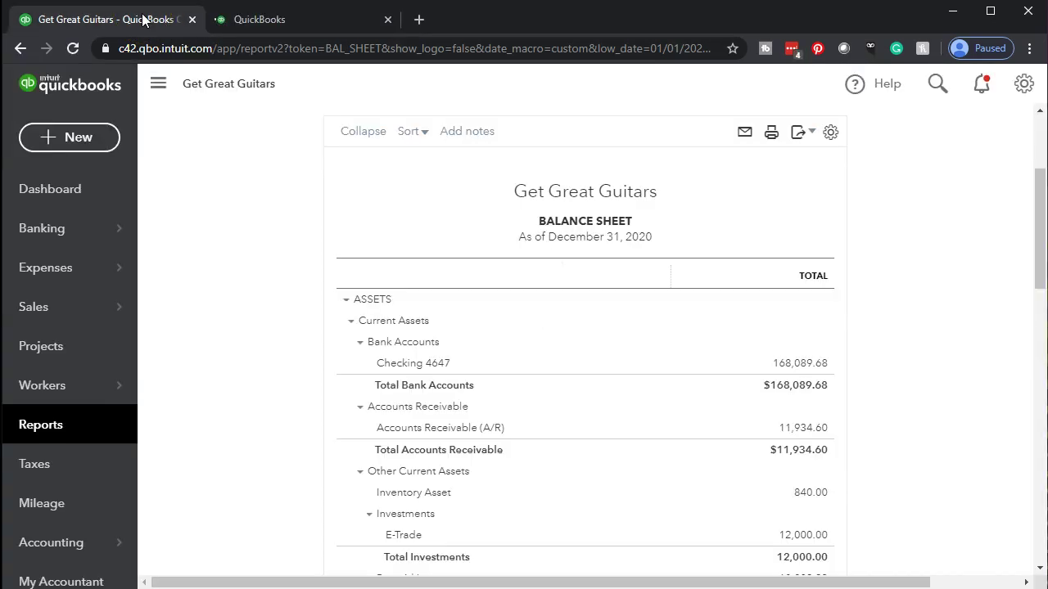
- Run the Profit and Loss report for 04/01/2020 to 04/30/2020
{"action": "left_click", "coordinate": [74, 427]}
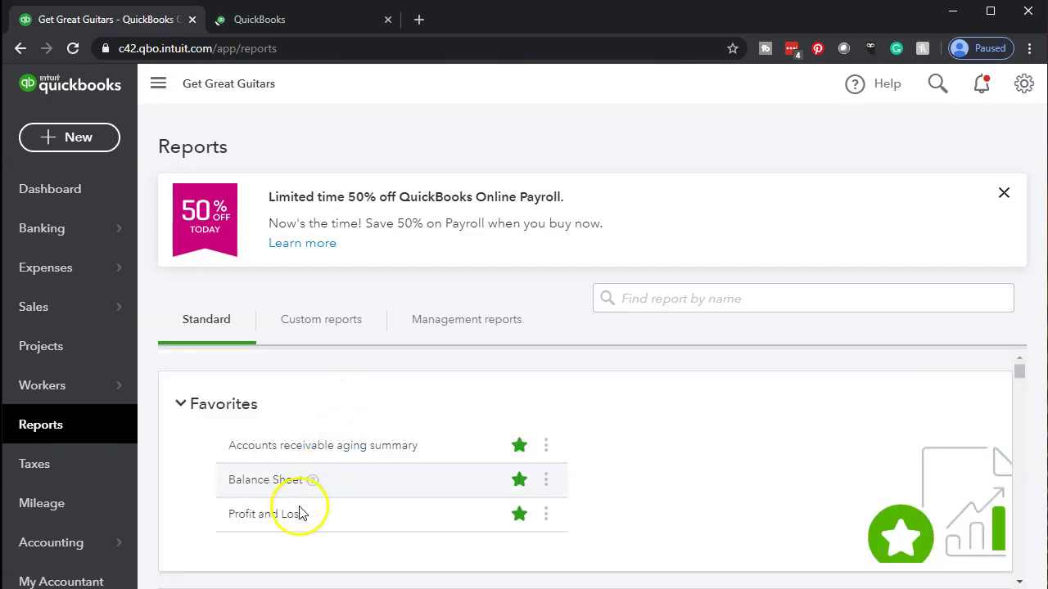
{"action": "left_click", "coordinate": [280, 516]}
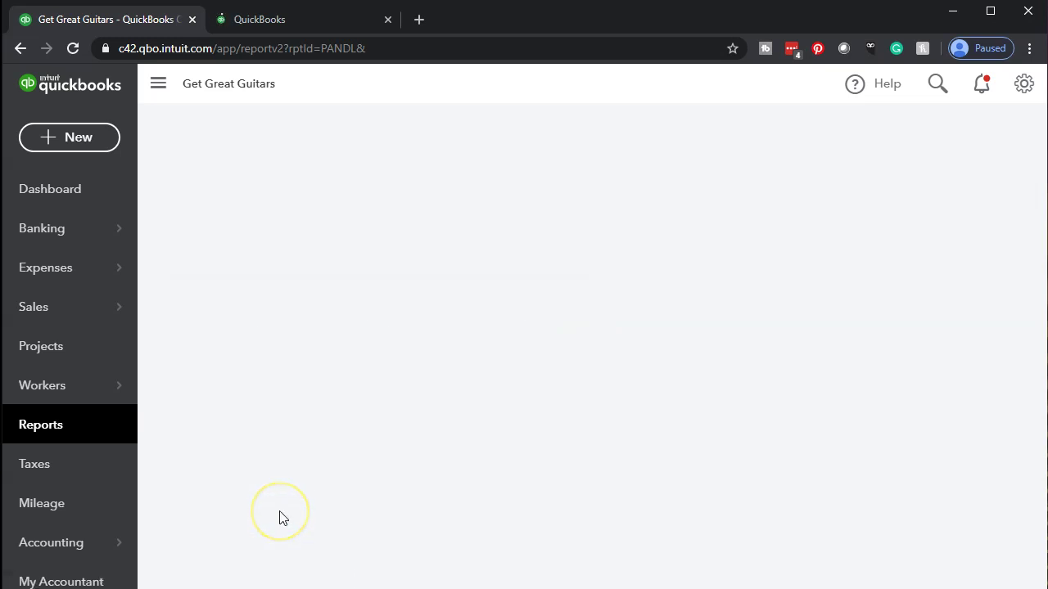
{"action": "left_click", "coordinate": [351, 344]}
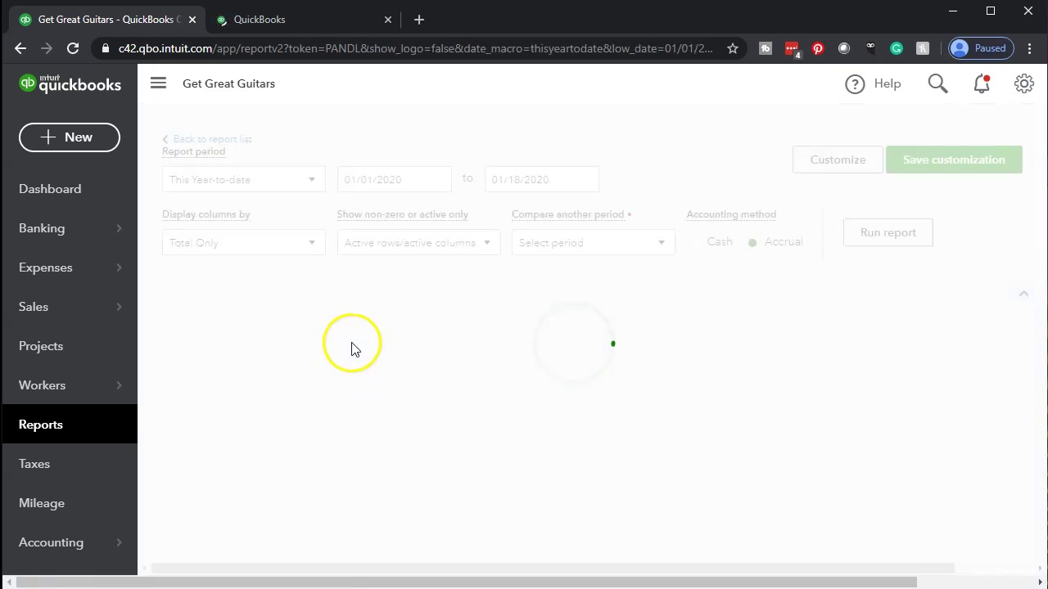
{"action": "left_click", "coordinate": [350, 372]}
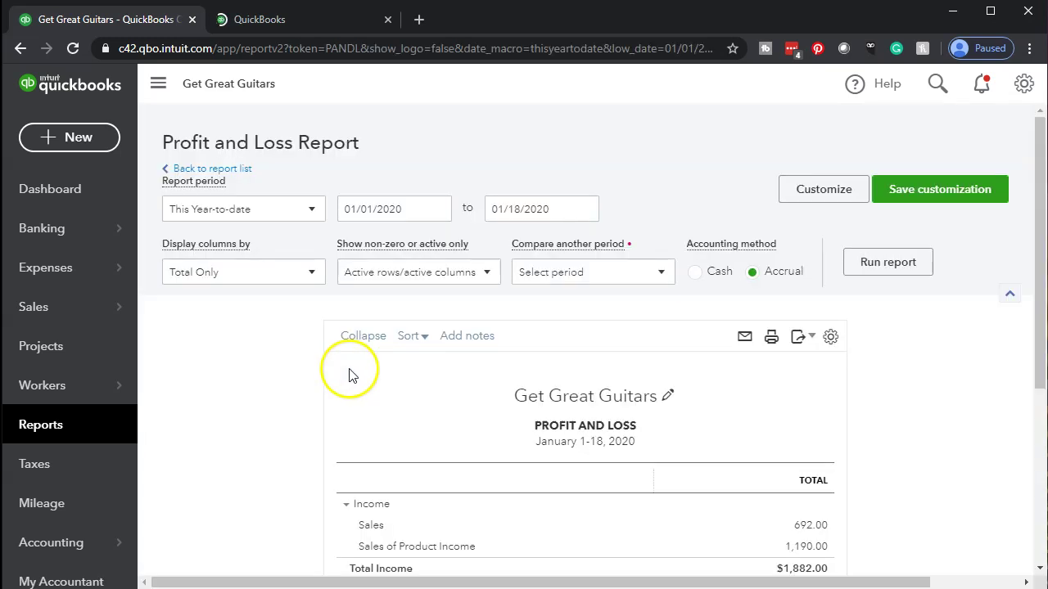
{"action": "scroll", "coordinate": [369, 358], "scroll_direction": "down", "scroll_amount": 3}
{"action": "scroll", "coordinate": [374, 339], "scroll_direction": "up", "scroll_amount": 3}
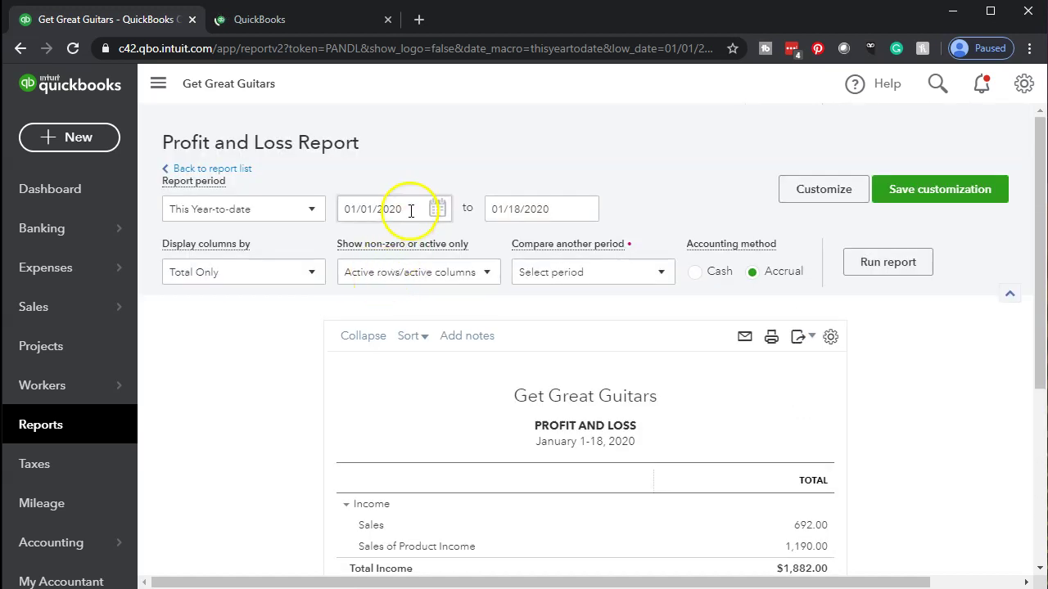
{"action": "left_click_drag", "start_coordinate": [409, 205], "coordinate": [313, 202]}
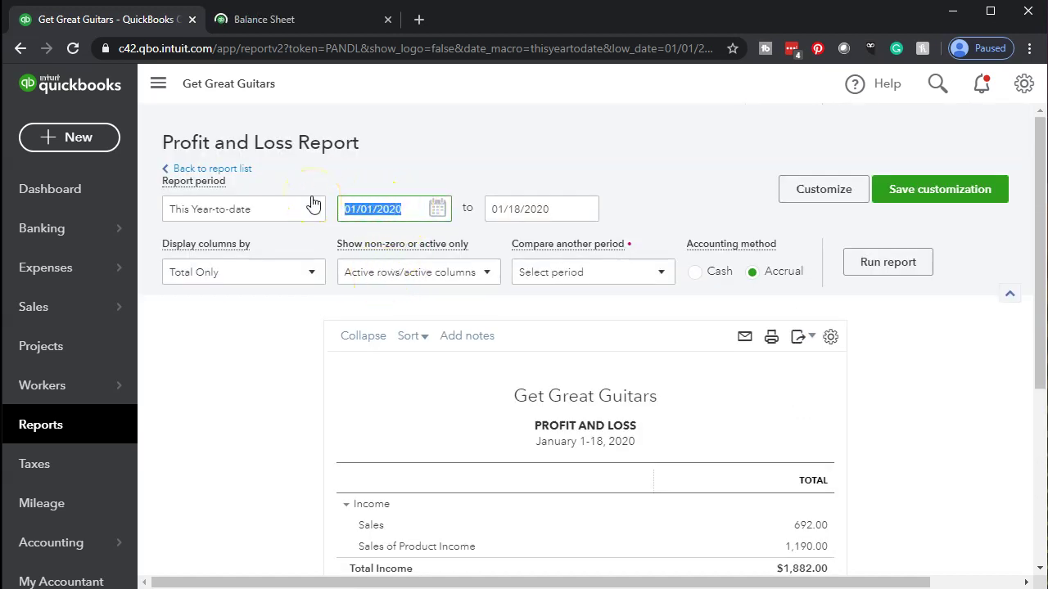
{"action": "type", "text": "040120"}
{"action": "key", "text": "Tab"}
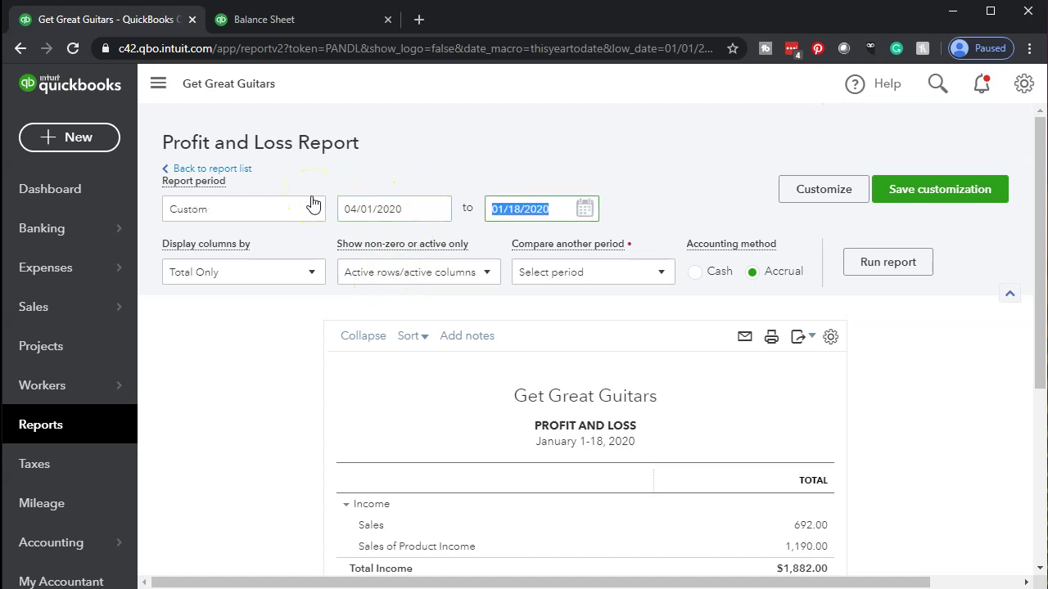
{"action": "type", "text": "04/30/2"}
{"action": "type", "text": "043020"}
{"action": "key", "text": "Tab"}
{"action": "left_click", "coordinate": [870, 254]}
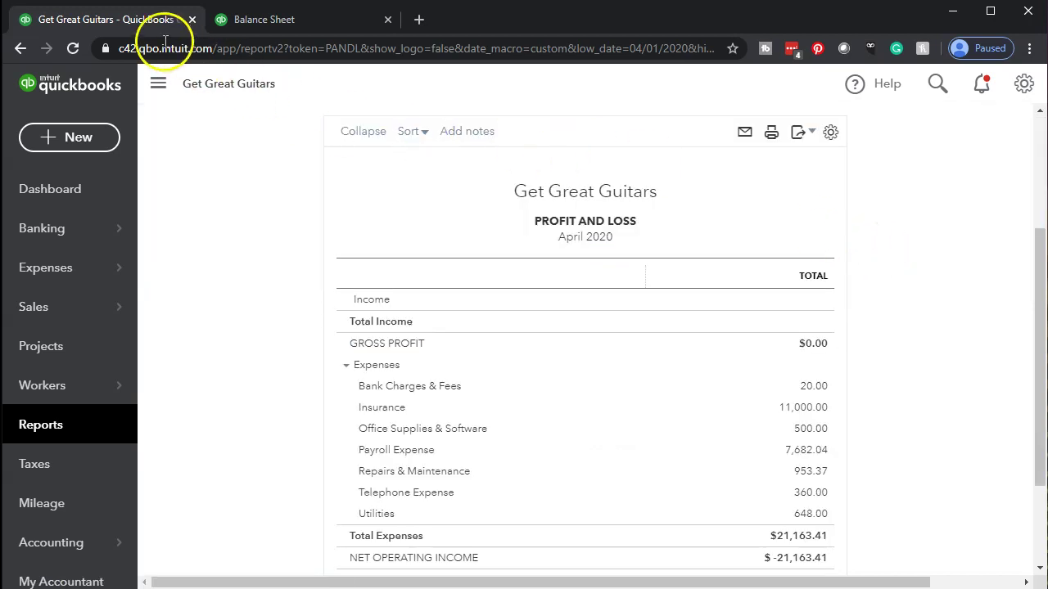
- Duplicate the April Profit and Loss tab, then show Banking's transactions awaiting review
{"action": "right_click", "coordinate": [149, 20]}
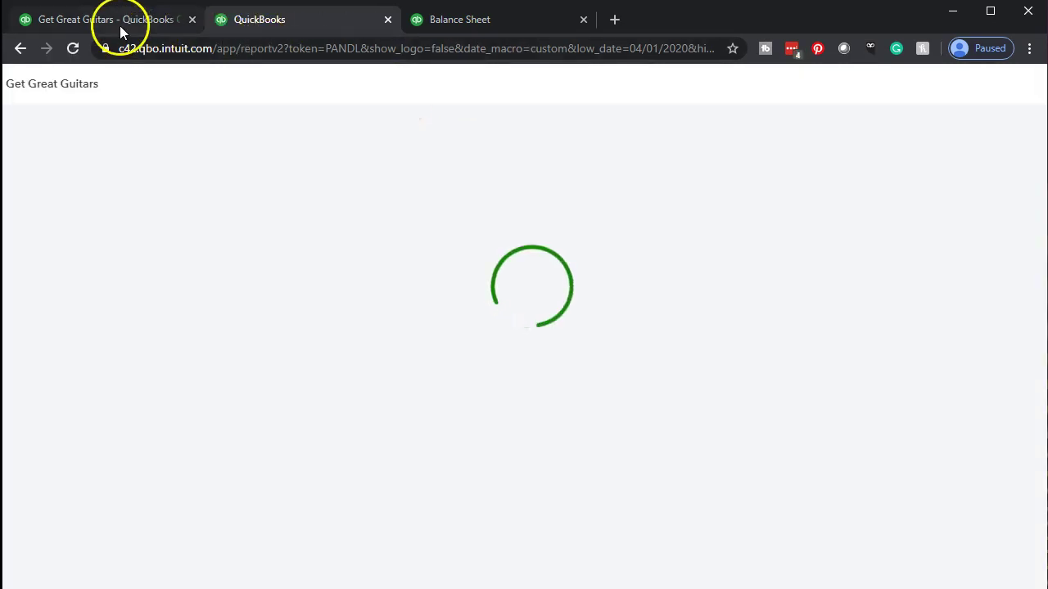
{"action": "left_click", "coordinate": [115, 23]}
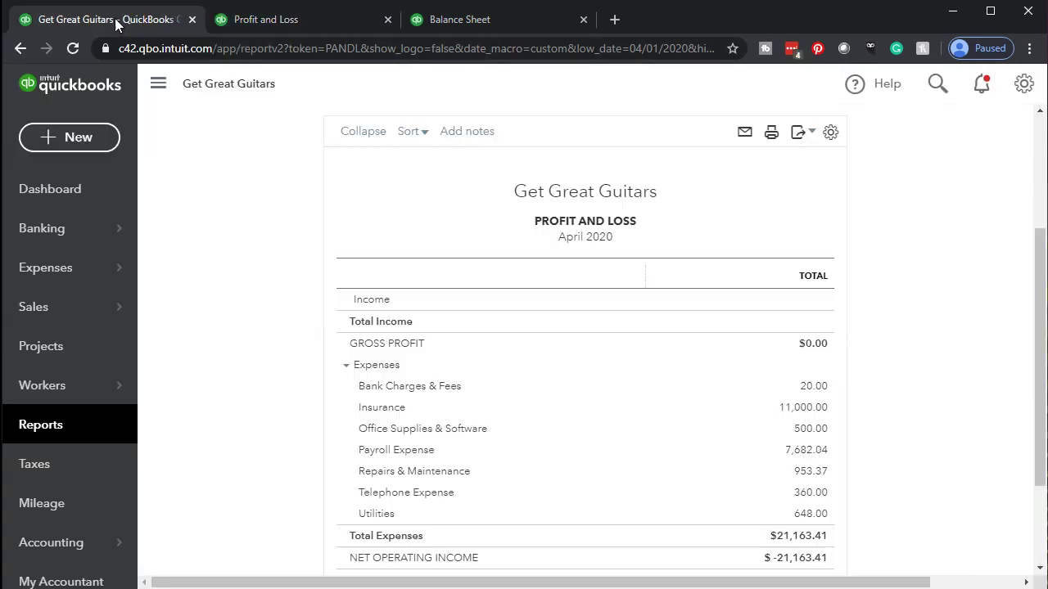
{"action": "left_click", "coordinate": [66, 226]}
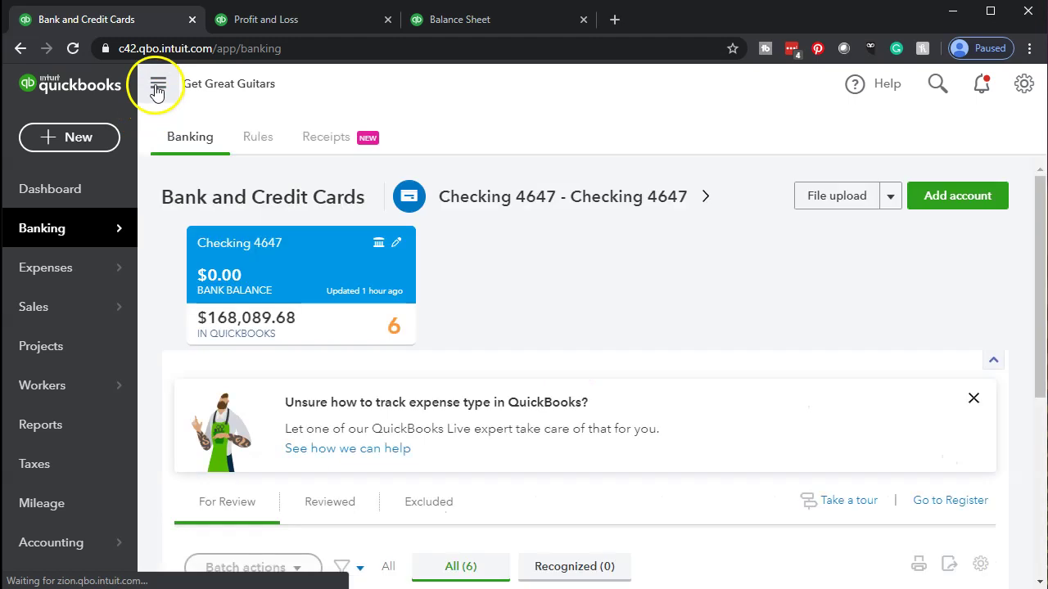
{"action": "left_click", "coordinate": [157, 90]}
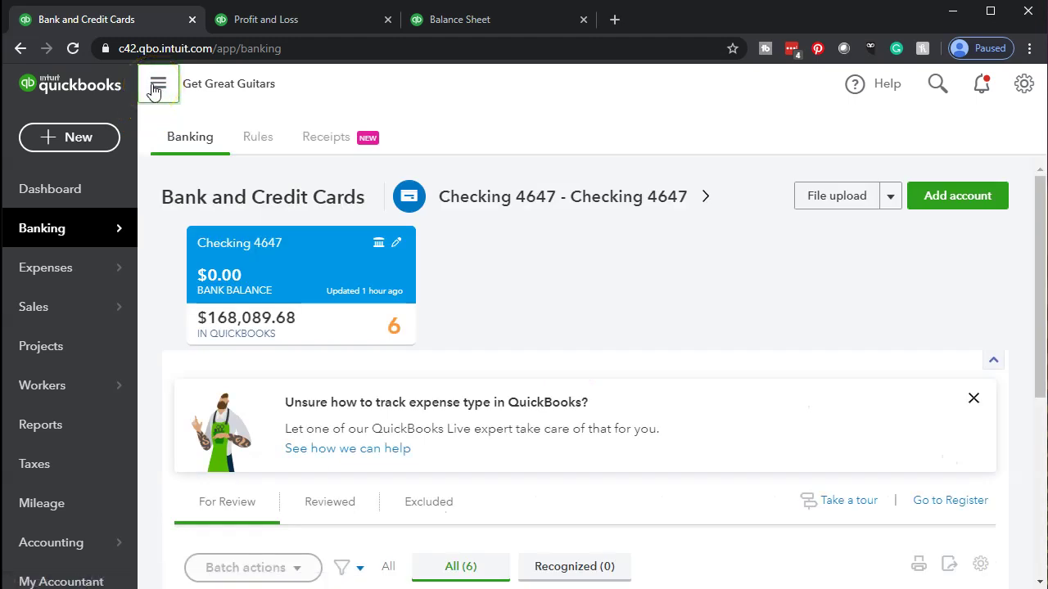
{"action": "scroll", "coordinate": [144, 180], "scroll_direction": "down", "scroll_amount": 3}
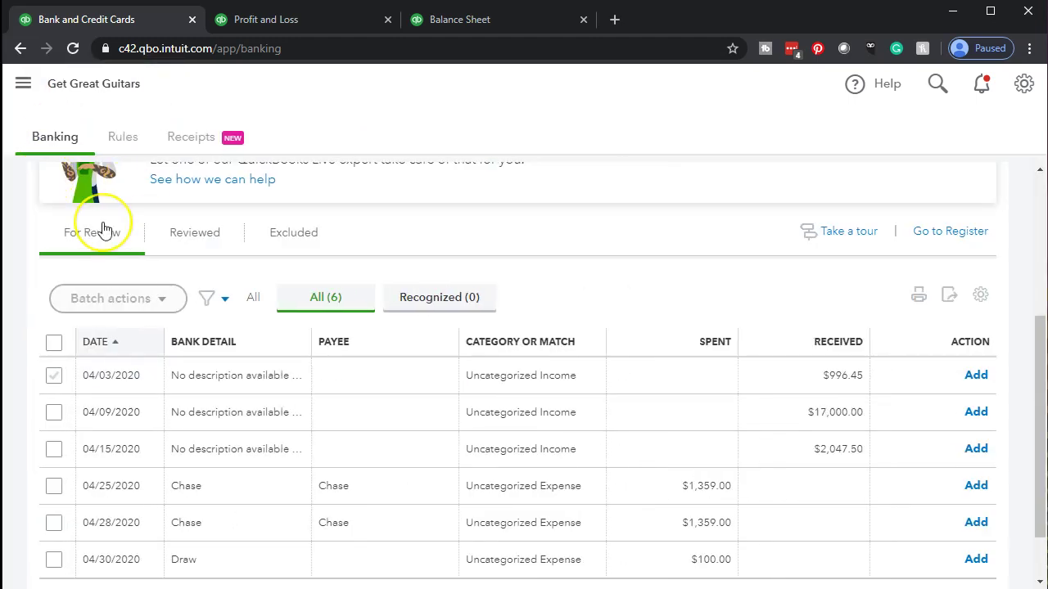
{"action": "scroll", "coordinate": [105, 229], "scroll_direction": "down", "scroll_amount": 1}
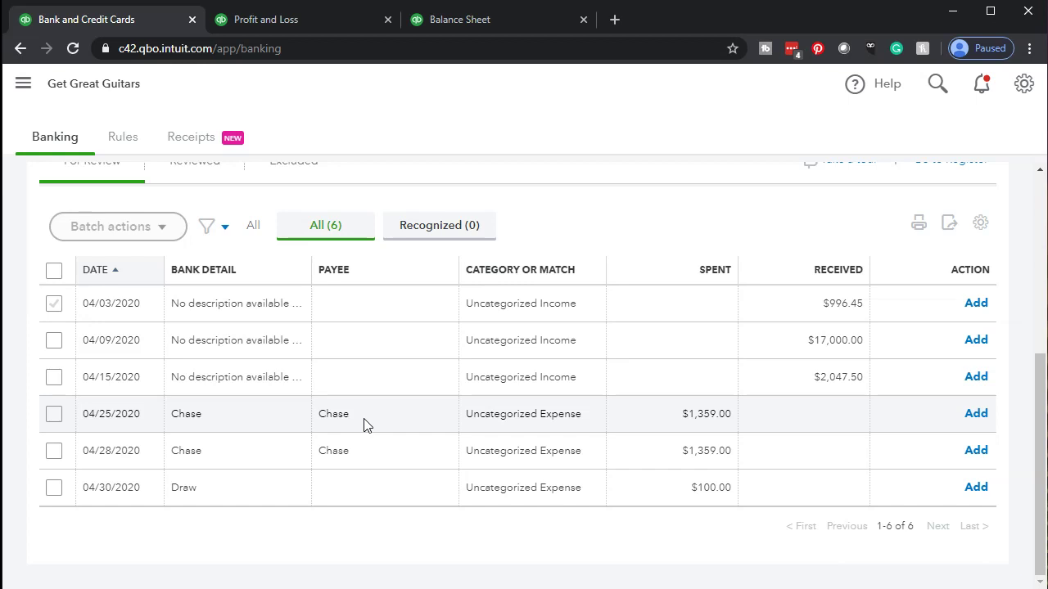
- Zoom the year-end Balance Sheet and scroll to Note Payable 7951 at 119,878.00
{"action": "left_click", "coordinate": [491, 23]}
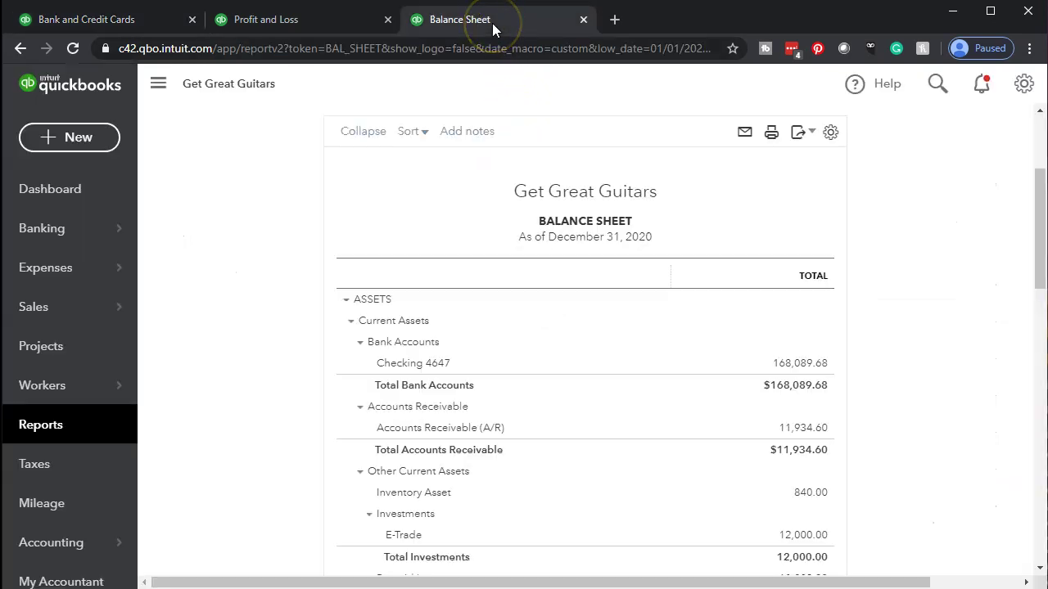
{"action": "left_click", "coordinate": [157, 85]}
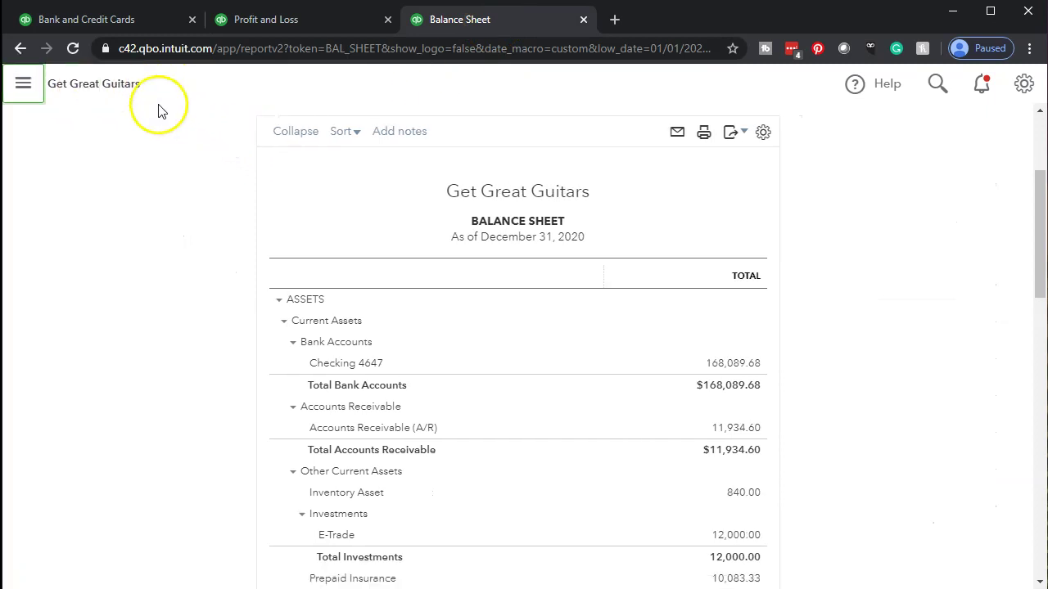
{"action": "key", "text": "ctrl+plus"}
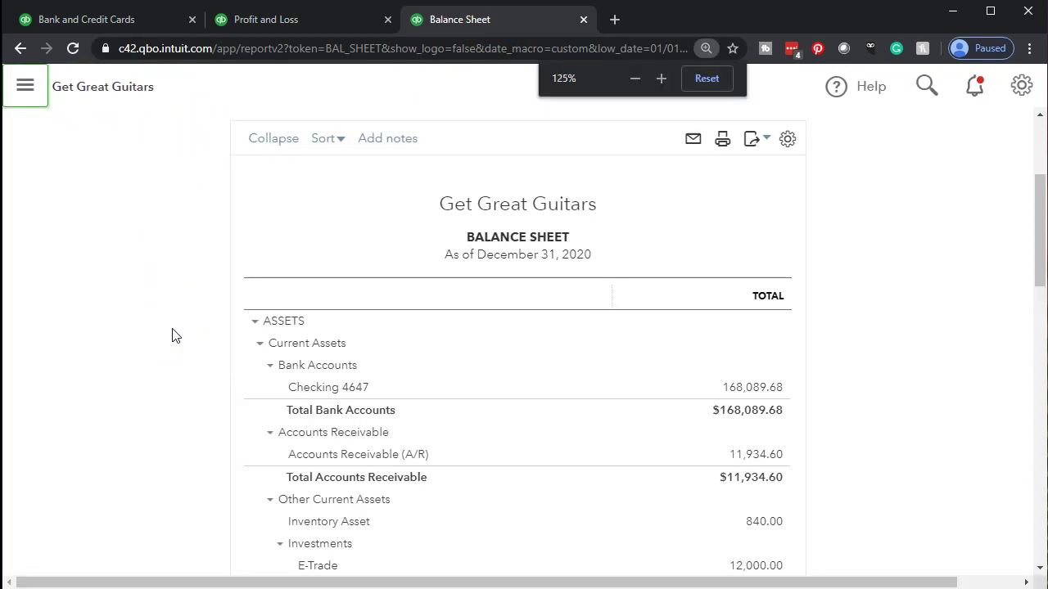
{"action": "key", "text": "ctrl+plus"}
{"action": "scroll", "coordinate": [172, 335], "scroll_direction": "down", "scroll_amount": 3}
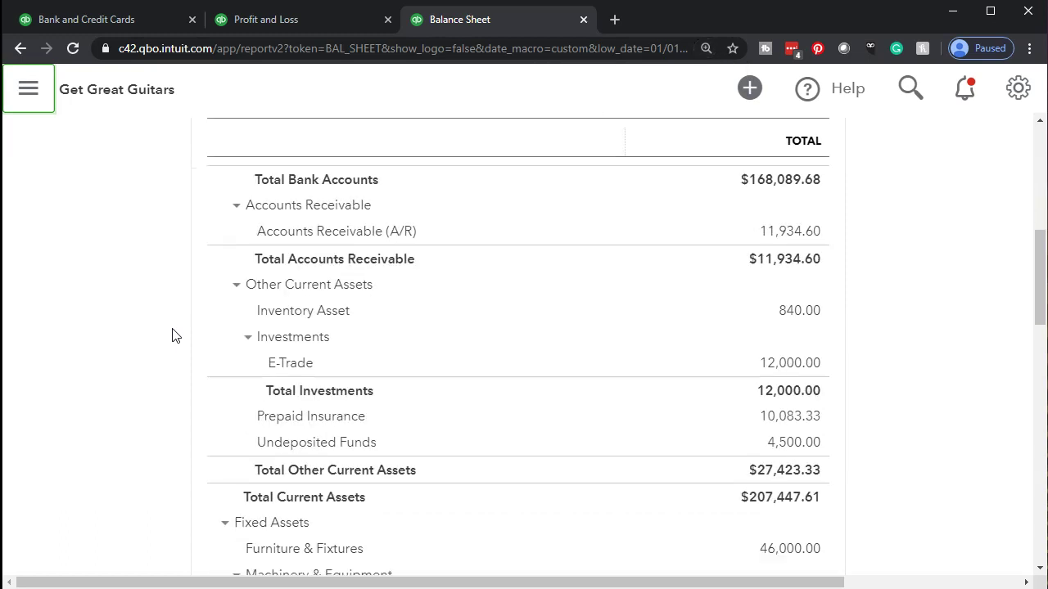
{"action": "scroll", "coordinate": [172, 335], "scroll_direction": "down", "scroll_amount": 6}
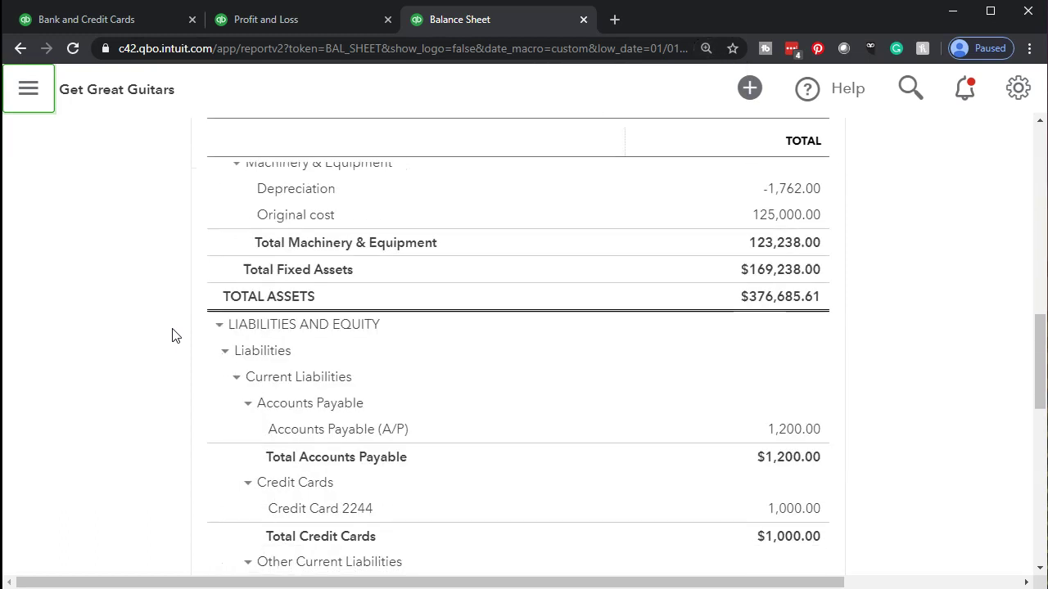
{"action": "scroll", "coordinate": [172, 336], "scroll_direction": "down", "scroll_amount": 4}
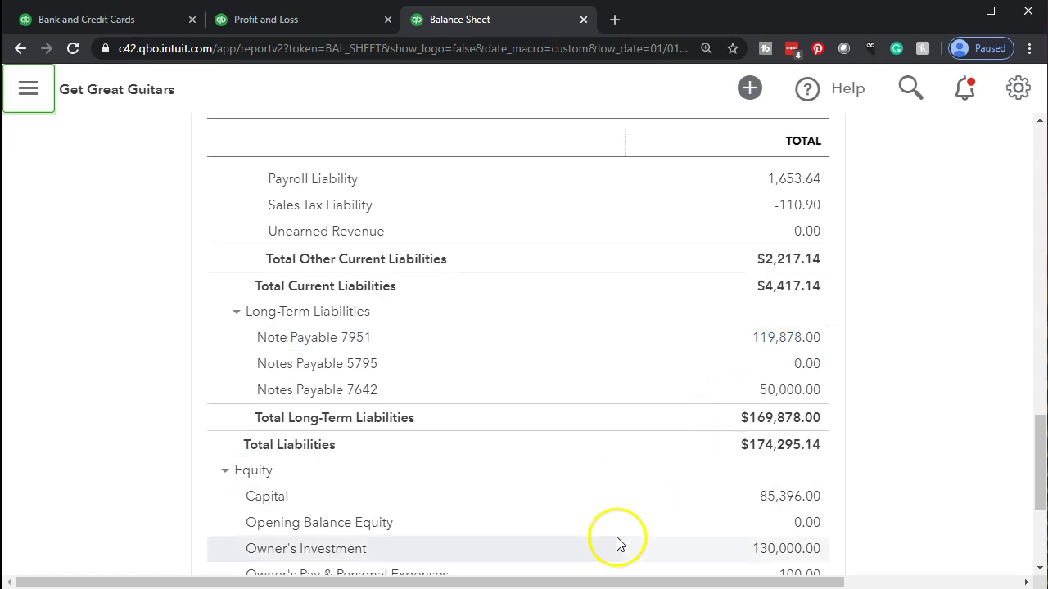
{"action": "left_click", "coordinate": [515, 583]}
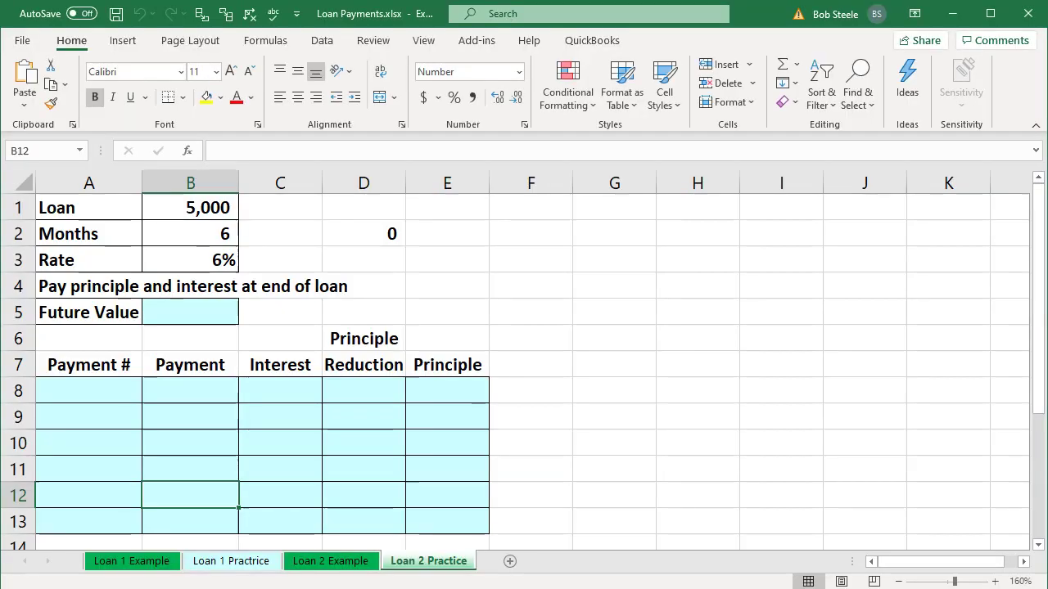
{"action": "left_click", "coordinate": [334, 563]}
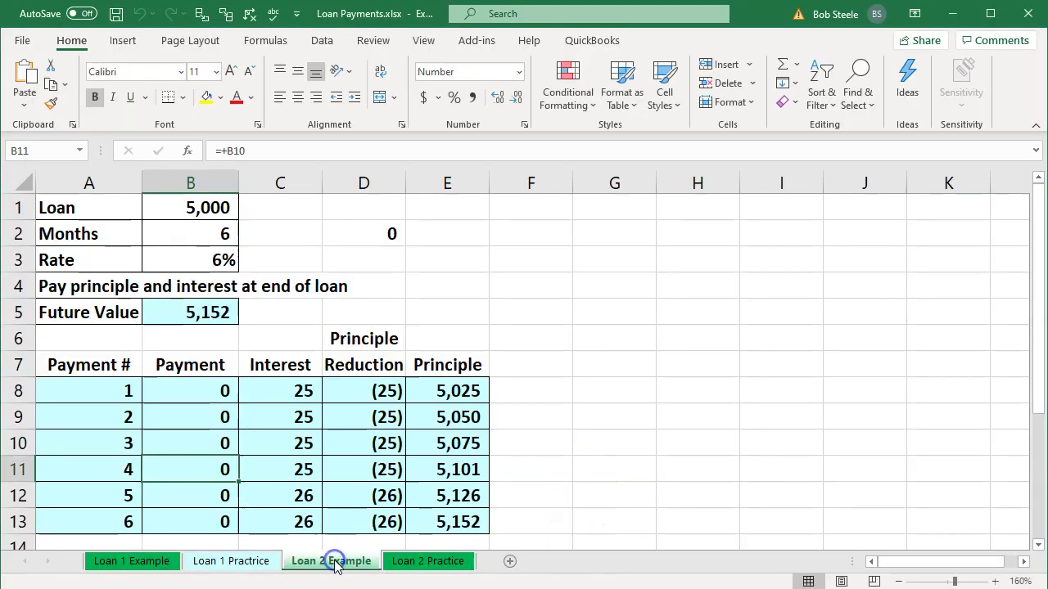
{"action": "left_click", "coordinate": [137, 561]}
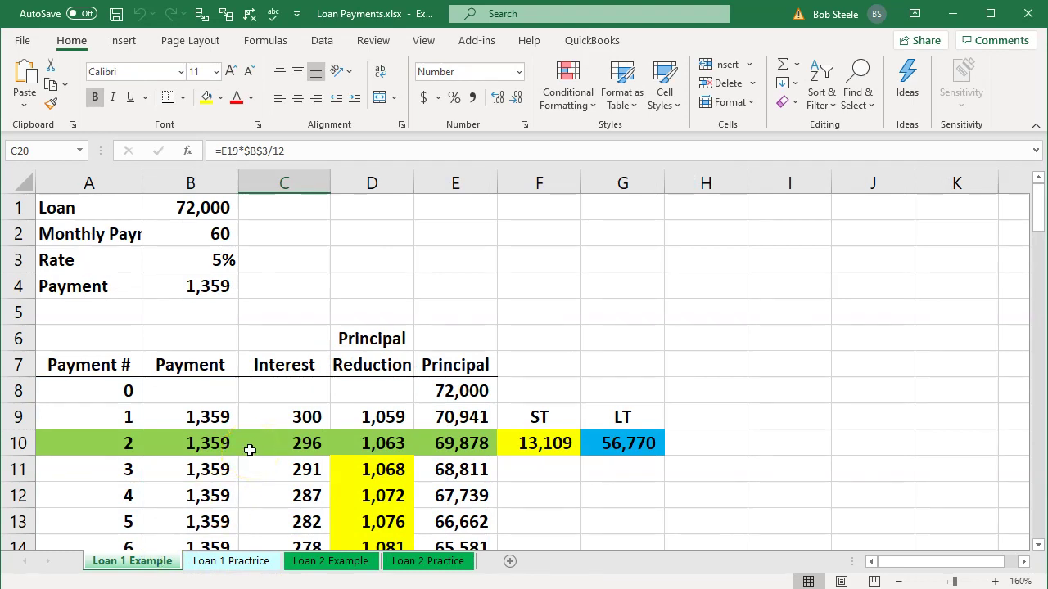
{"action": "scroll", "coordinate": [250, 449], "scroll_direction": "down", "scroll_amount": 1}
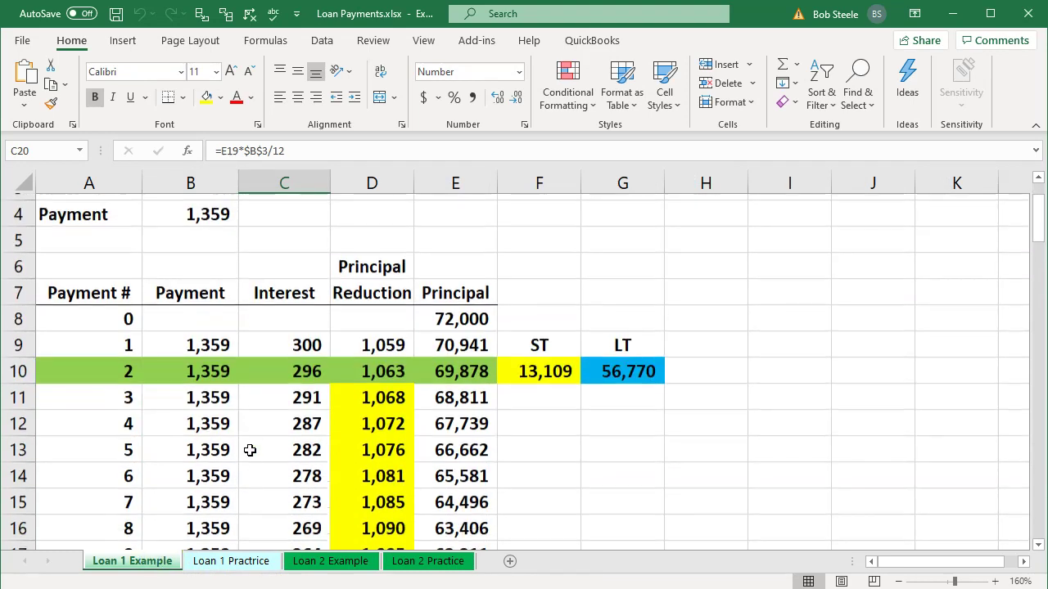
{"action": "left_click", "coordinate": [172, 342]}
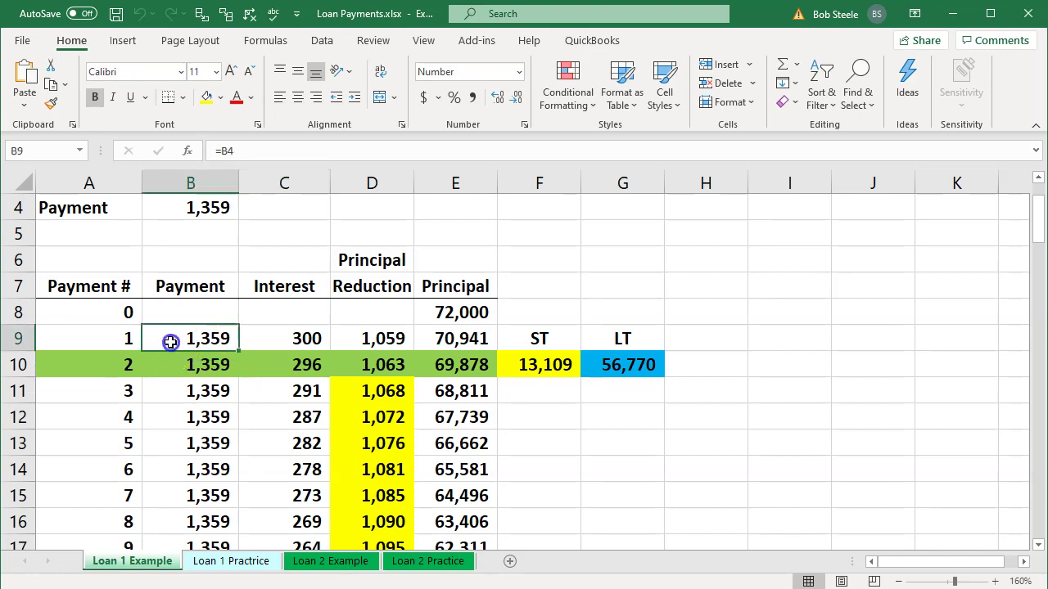
{"action": "key", "text": "Right"}
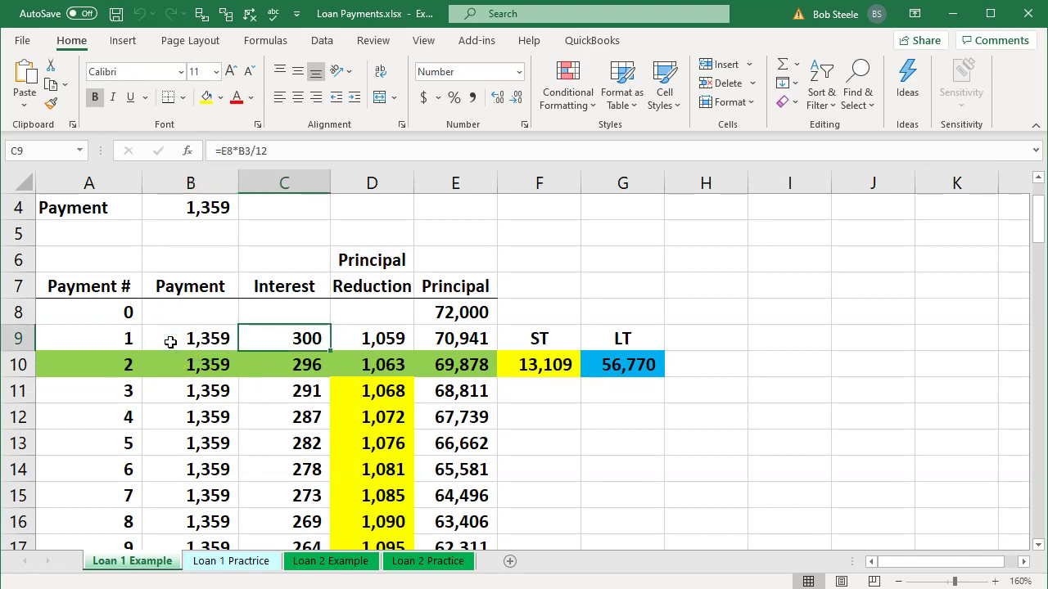
{"action": "key", "text": "Right"}
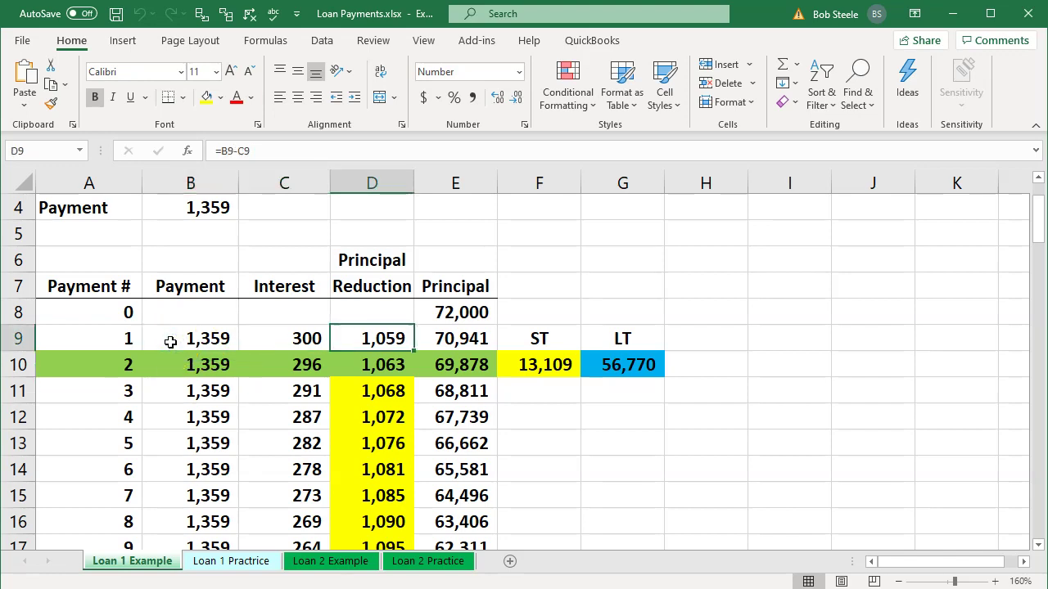
{"action": "key", "text": "Left"}
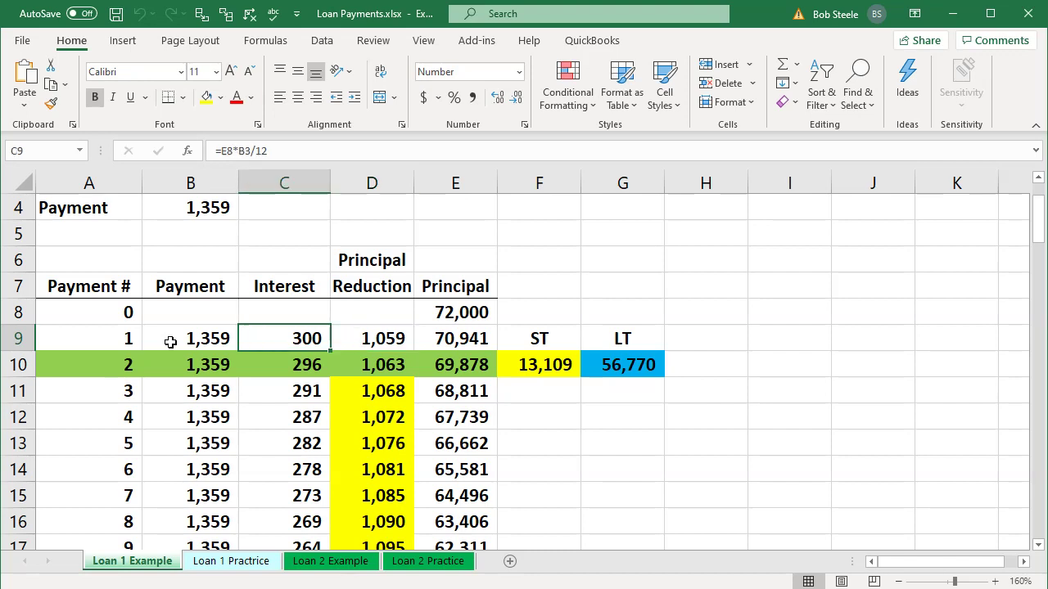
{"action": "key", "text": "Down"}
{"action": "key", "text": "Right"}
{"action": "key", "text": "Down"}
{"action": "key", "text": "Left"}
{"action": "key", "text": "Right"}
{"action": "key", "text": "Down"}
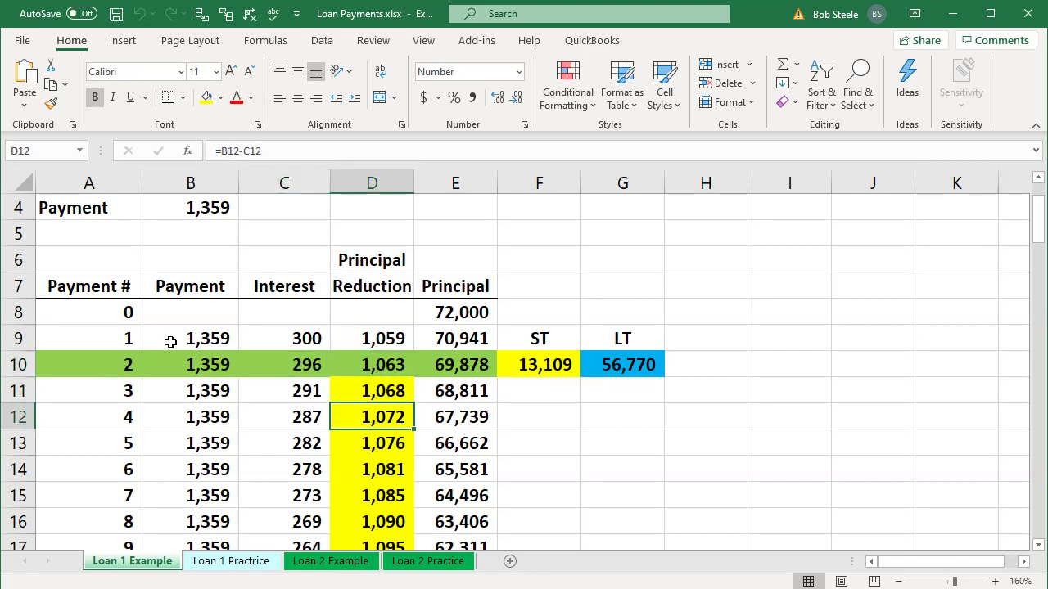
{"action": "key", "text": "Left"}
{"action": "key", "text": "Right"}
{"action": "key", "text": "Down"}
{"action": "key", "text": "Left"}
{"action": "key", "text": "Right"}
{"action": "key", "text": "Left"}
{"action": "key", "text": "Down"}
{"action": "key", "text": "Right"}
{"action": "key", "text": "Left"}
{"action": "key", "text": "Right"}
{"action": "key", "text": "Down"}
{"action": "key", "text": "Left"}
{"action": "key", "text": "Right"}
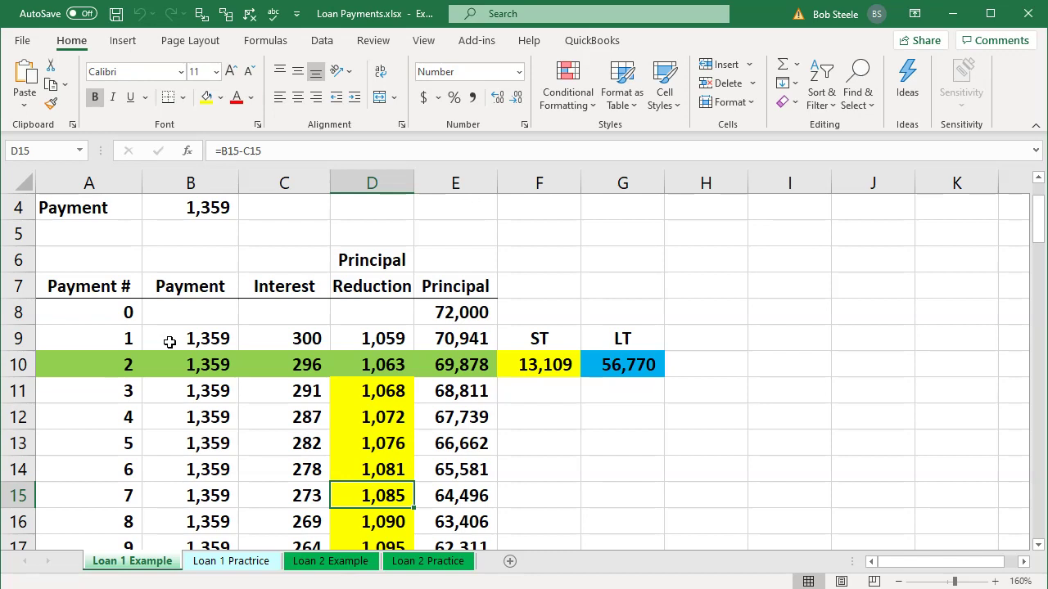
{"action": "left_click", "coordinate": [283, 410]}
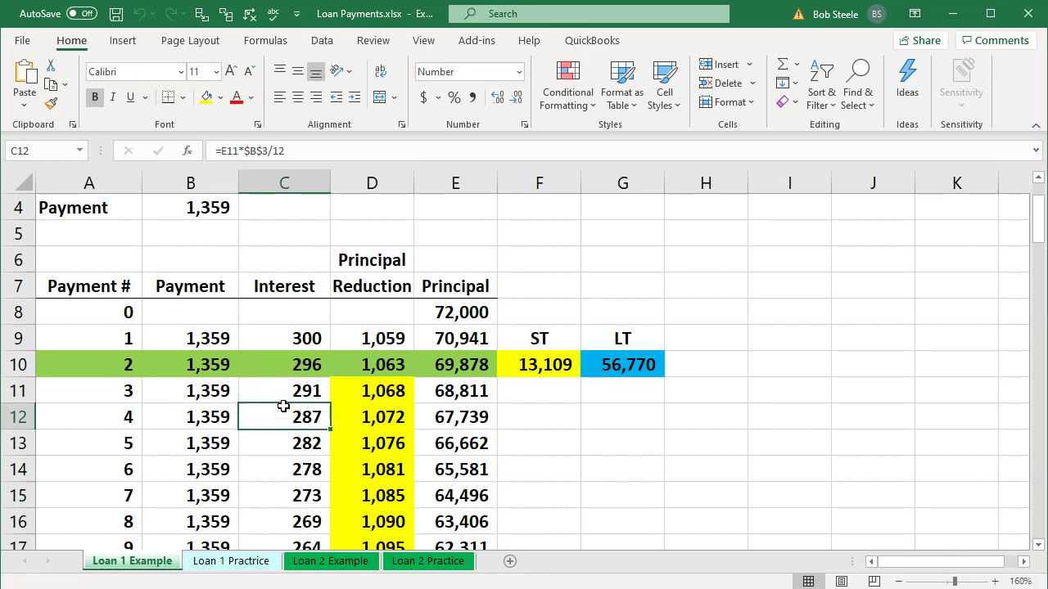
- Step through the payment, interest and principal formulas in B9:D15, then minimize Excel
{"action": "left_click", "coordinate": [204, 342]}
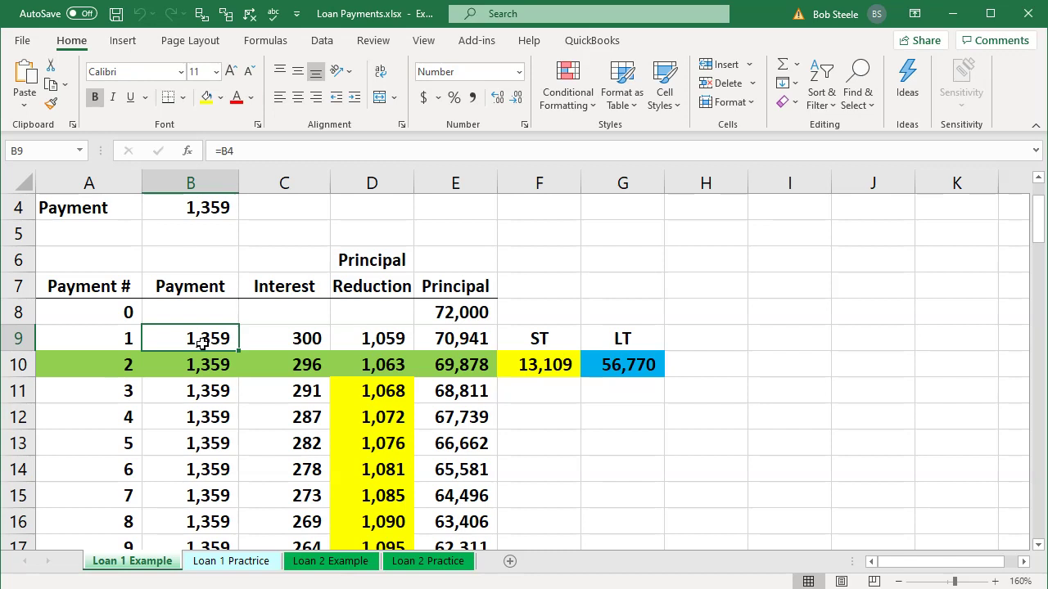
{"action": "scroll", "coordinate": [196, 402], "scroll_direction": "up", "scroll_amount": 1}
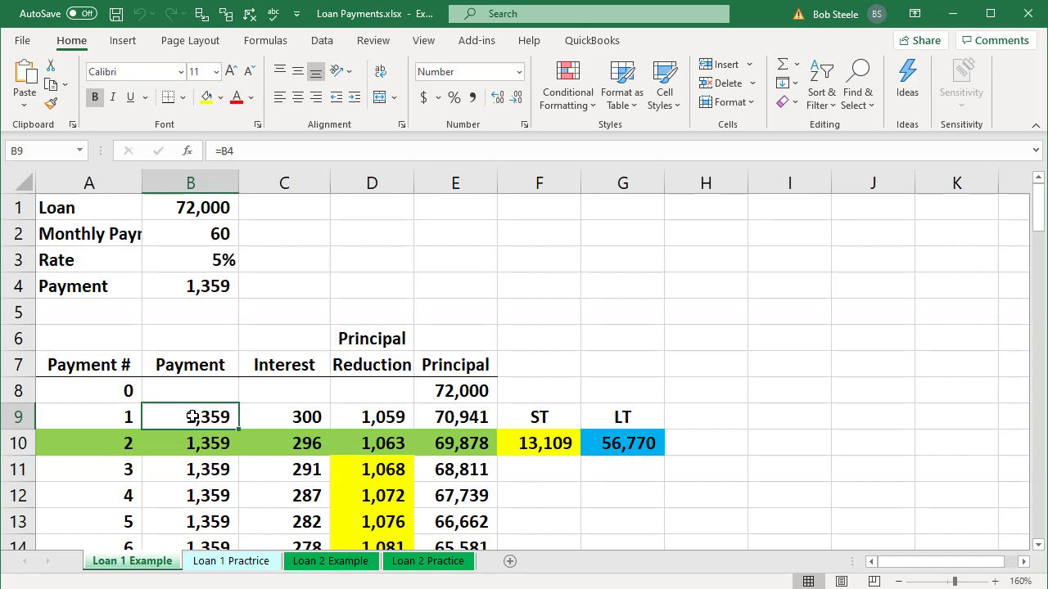
{"action": "key", "text": "Down"}
{"action": "key", "text": "Right"}
{"action": "key", "text": "Down"}
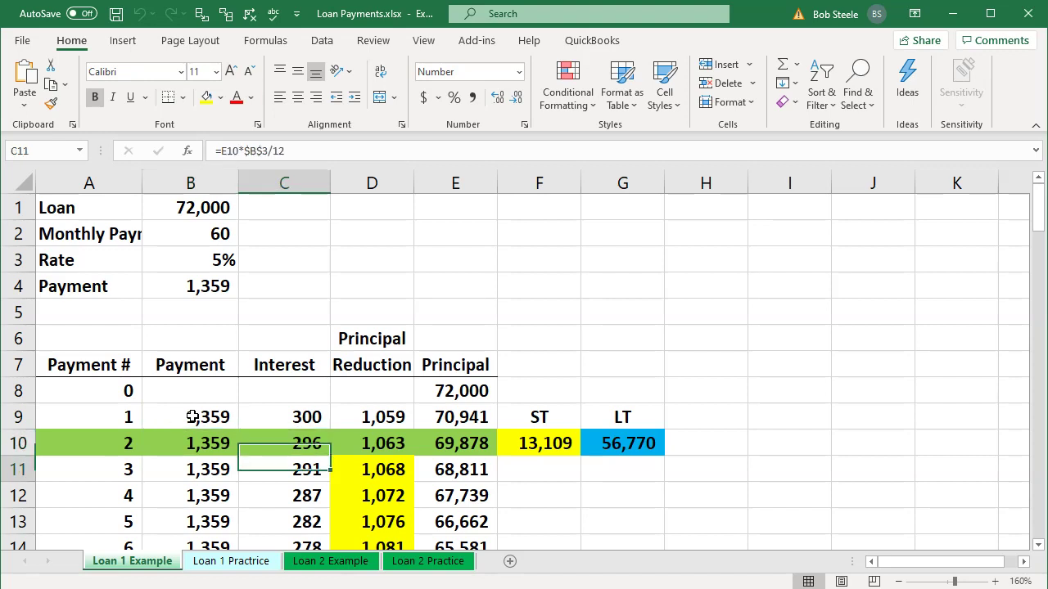
{"action": "key", "text": "Right"}
{"action": "key", "text": "Down"}
{"action": "key", "text": "Down"}
{"action": "key", "text": "Left"}
{"action": "key", "text": "Down"}
{"action": "key", "text": "Right"}
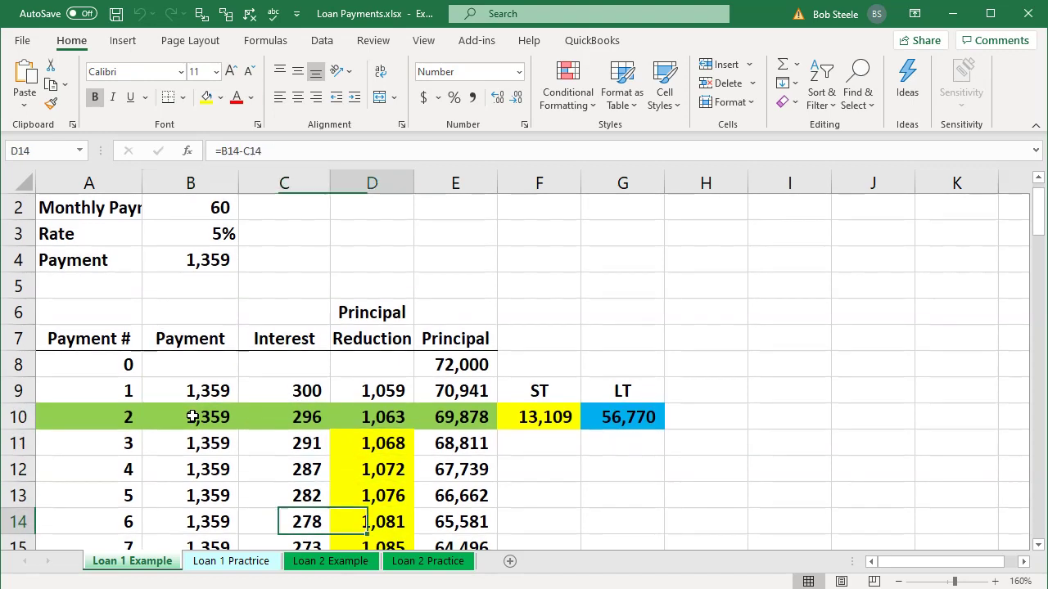
{"action": "key", "text": "Right"}
{"action": "key", "text": "Down"}
{"action": "key", "text": "Left"}
{"action": "key", "text": "Left"}
{"action": "key", "text": "Down"}
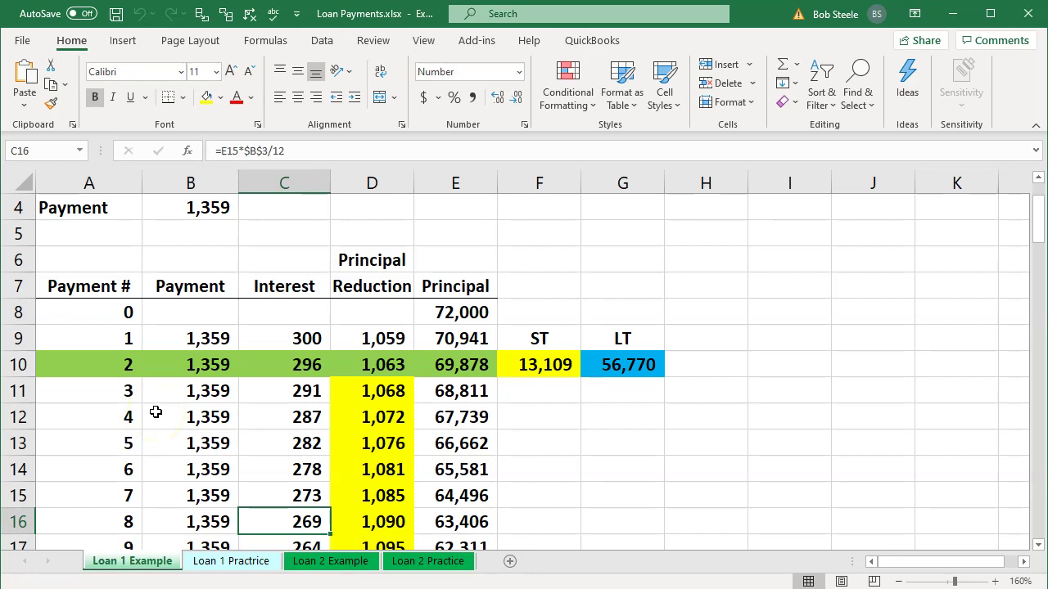
{"action": "left_click", "coordinate": [295, 424]}
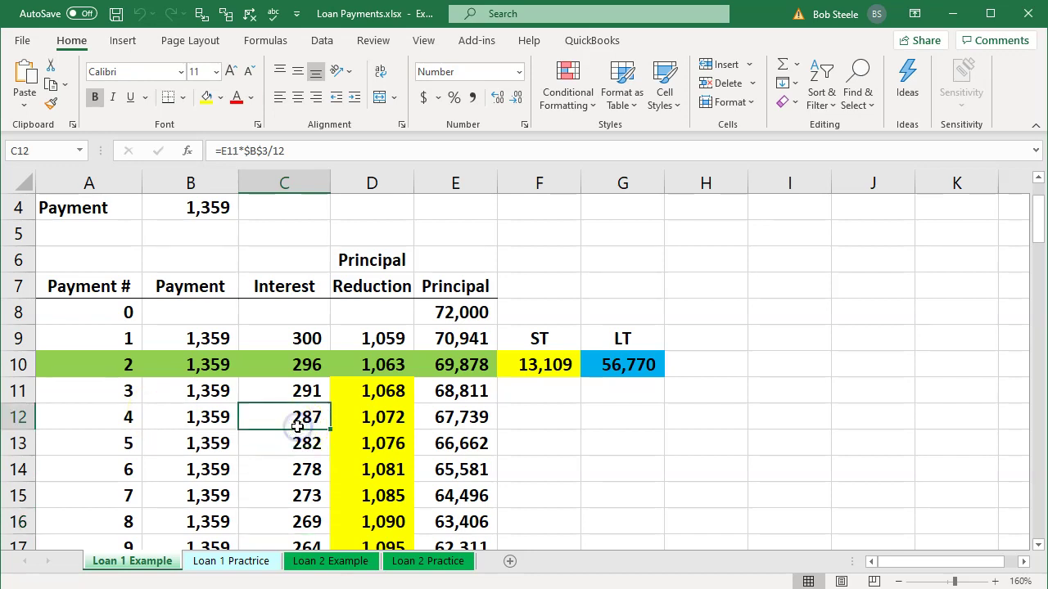
{"action": "left_click", "coordinate": [949, 22]}
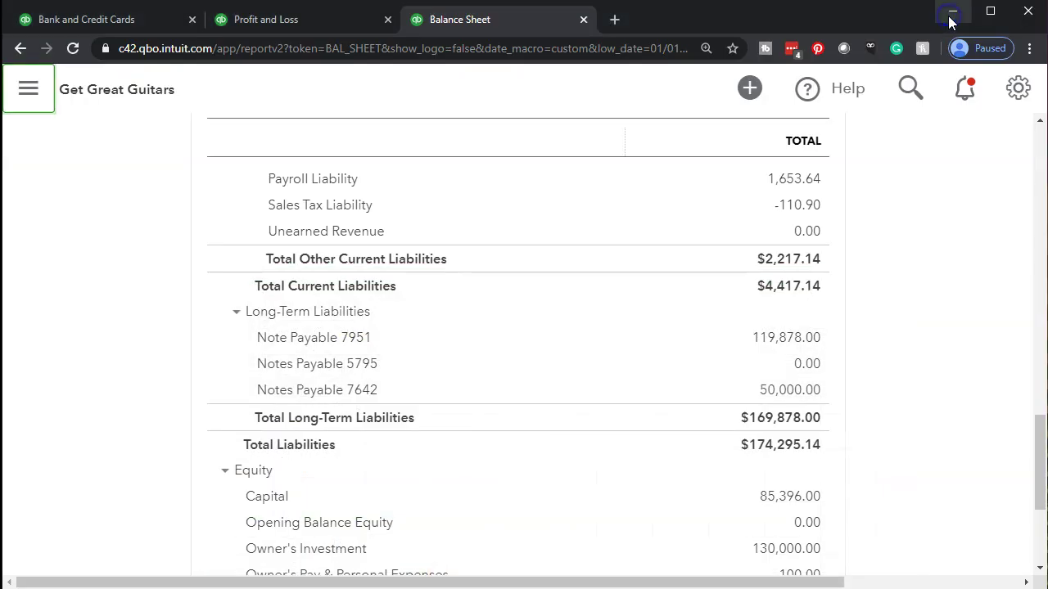
- Return to the Banking tab and expand the 04/25/2020 Chase $1,359.00 payment
{"action": "left_click", "coordinate": [114, 26]}
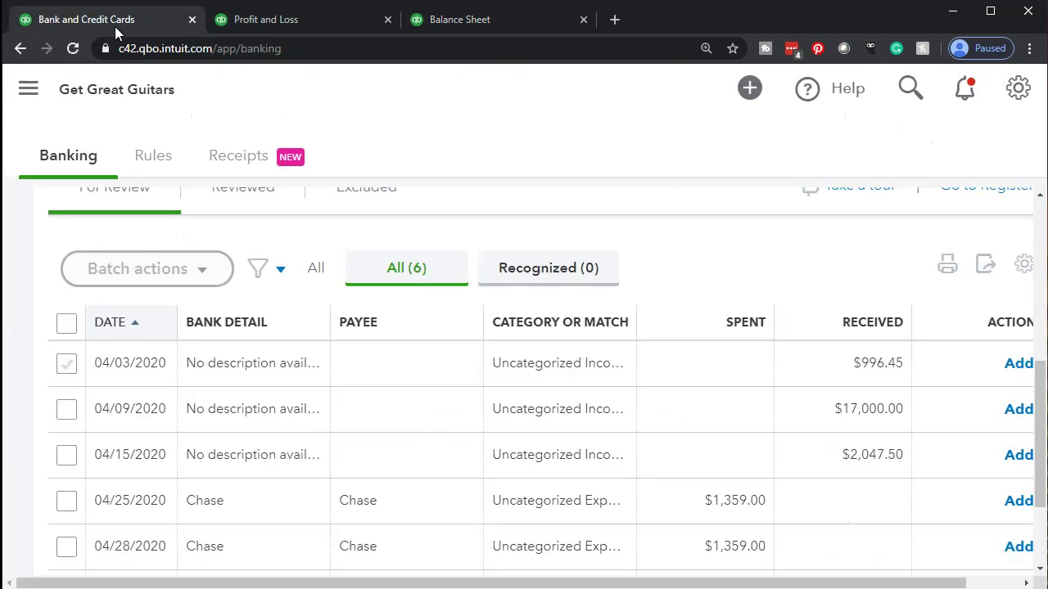
{"action": "scroll", "coordinate": [299, 355], "scroll_direction": "down", "scroll_amount": 2}
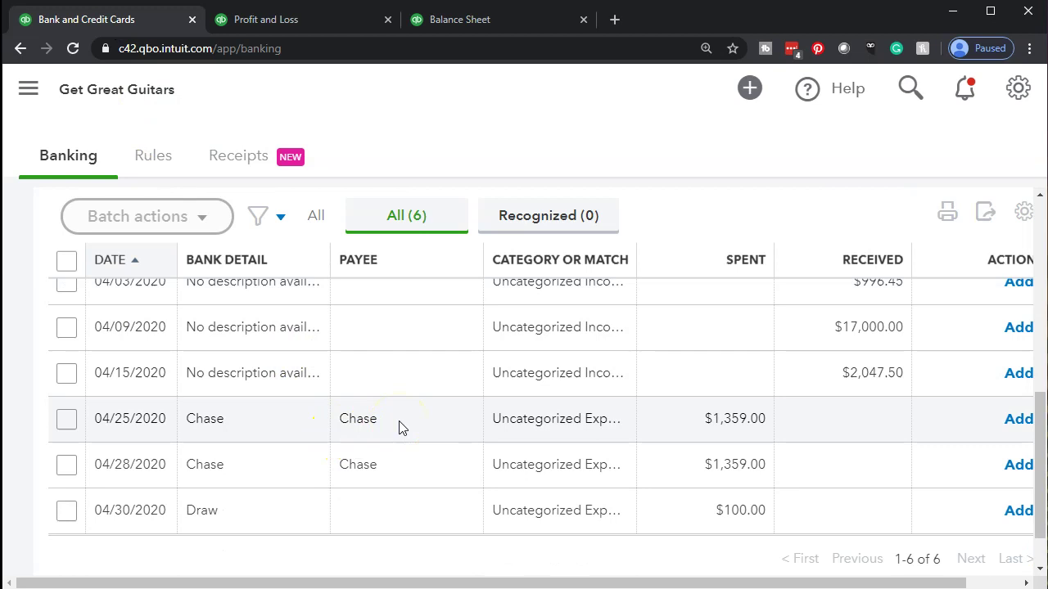
{"action": "left_click", "coordinate": [399, 427]}
{"action": "scroll", "coordinate": [399, 428], "scroll_direction": "down", "scroll_amount": 2}
{"action": "left_click", "coordinate": [353, 446]}
{"action": "left_click", "coordinate": [425, 397]}
{"action": "left_click", "coordinate": [112, 413]}
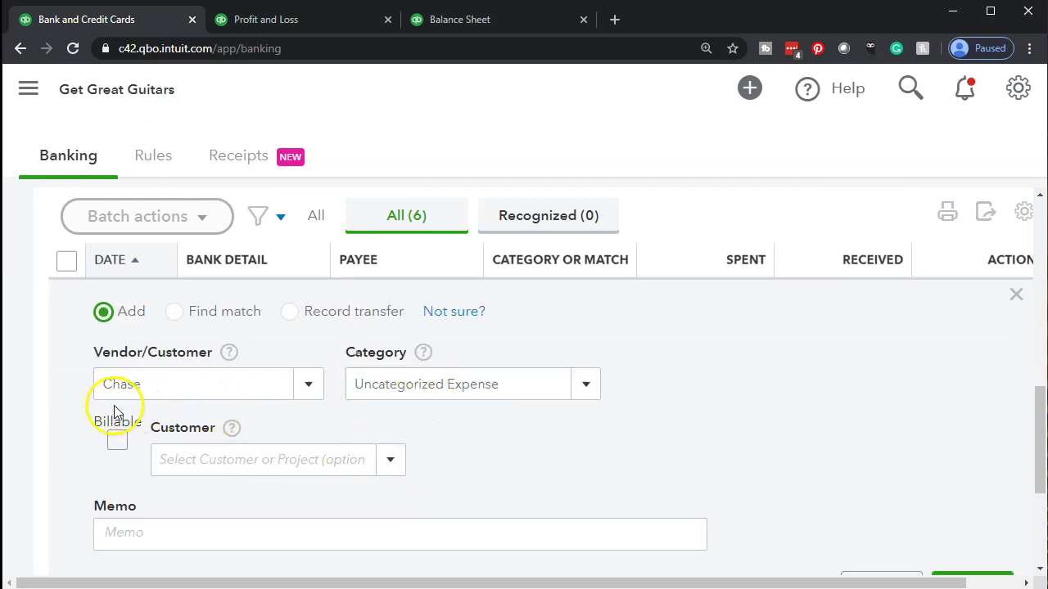
{"action": "scroll", "coordinate": [109, 409], "scroll_direction": "up", "scroll_amount": 1}
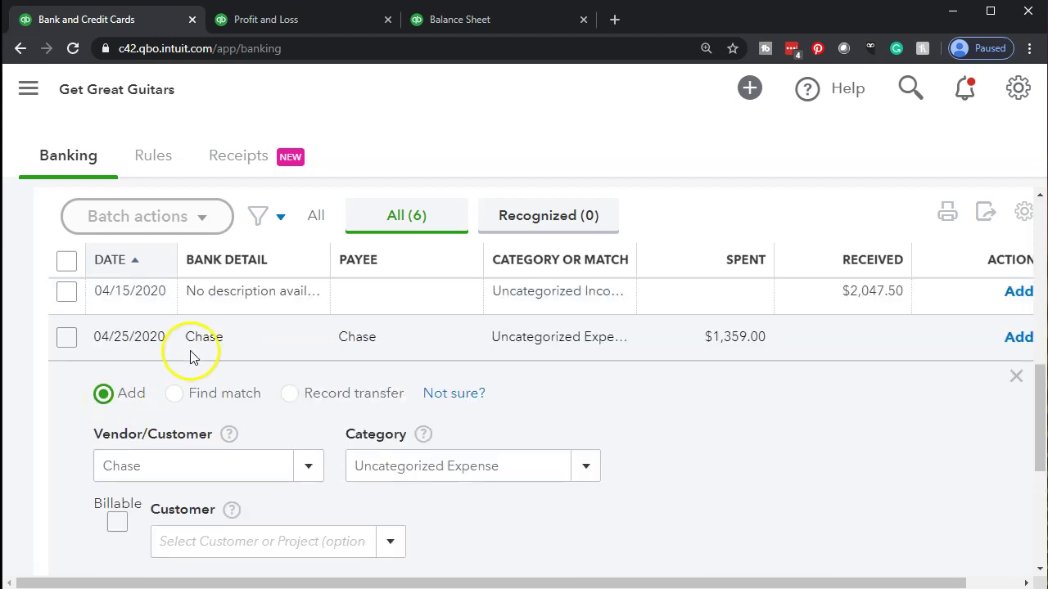
{"action": "left_click", "coordinate": [152, 475]}
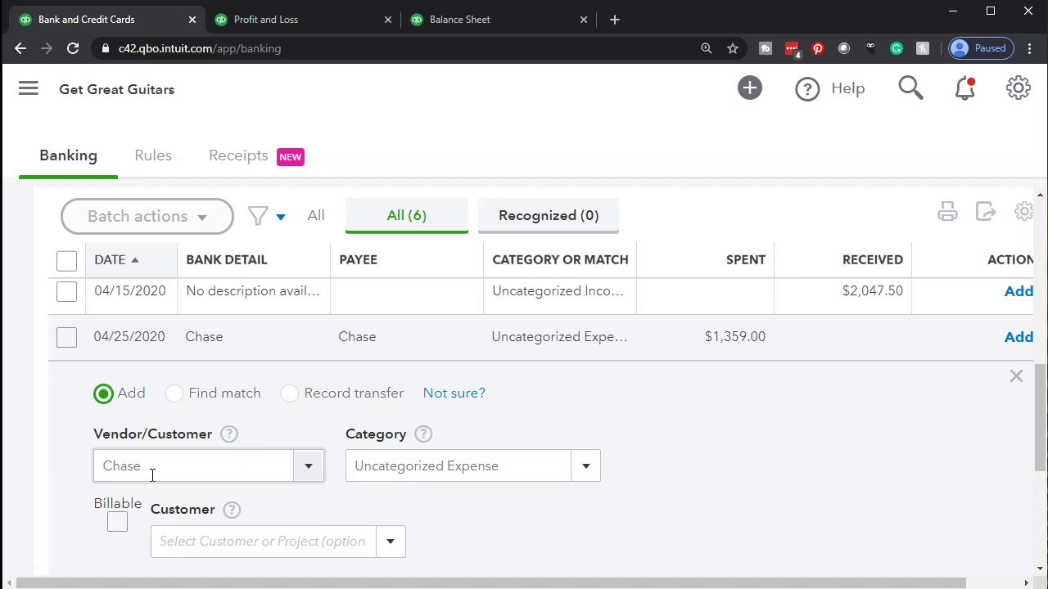
- Set the Chase $1,359.00 payment's category to Note Payable 7951
{"action": "left_click", "coordinate": [585, 468]}
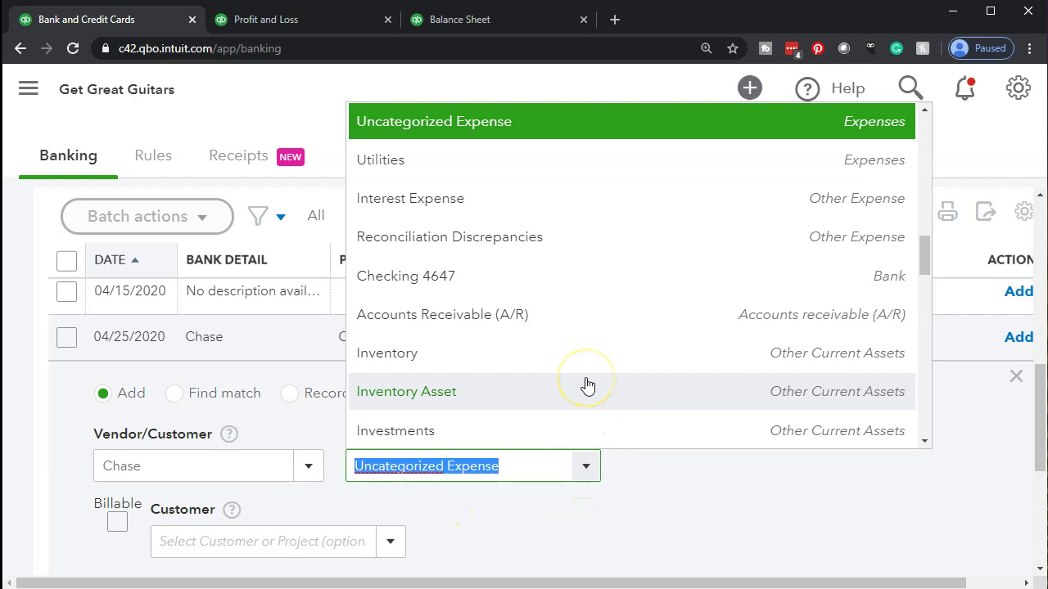
{"action": "scroll", "coordinate": [588, 385], "scroll_direction": "up", "scroll_amount": 2}
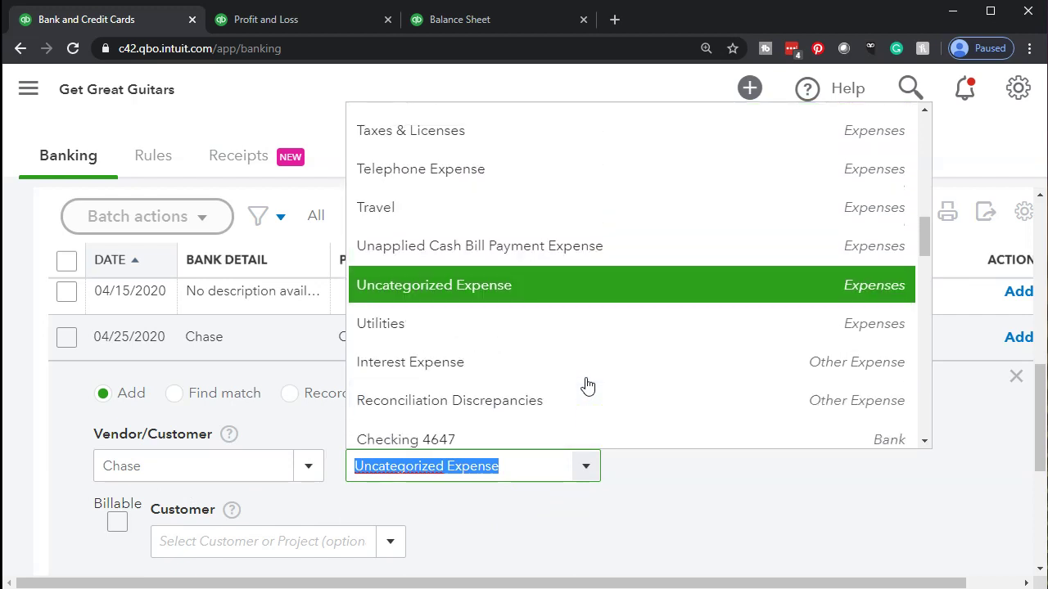
{"action": "scroll", "coordinate": [588, 385], "scroll_direction": "up", "scroll_amount": 1}
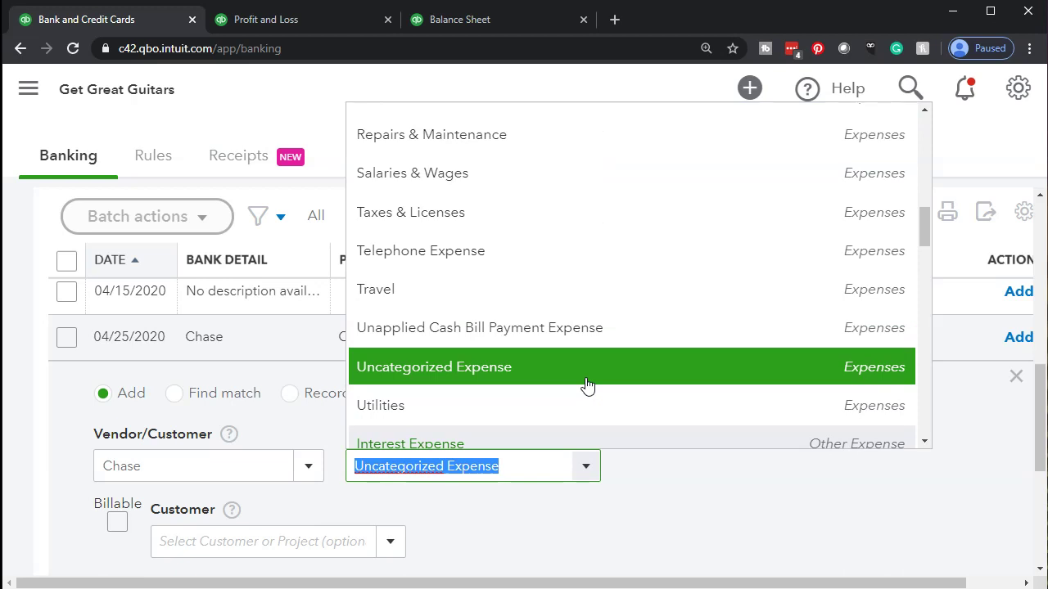
{"action": "type", "text": "loa"}
{"action": "key", "text": "ctrl+a"}
{"action": "type", "text": "lo"}
{"action": "key", "text": "BackSpace"}
{"action": "key", "text": "BackSpace"}
{"action": "type", "text": "N"}
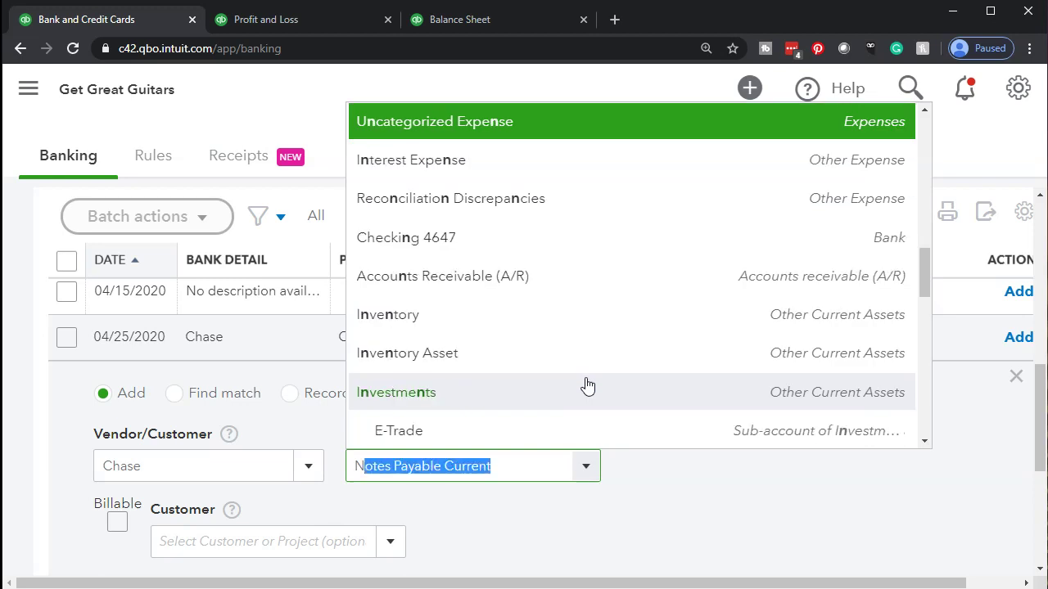
{"action": "type", "text": "ote"}
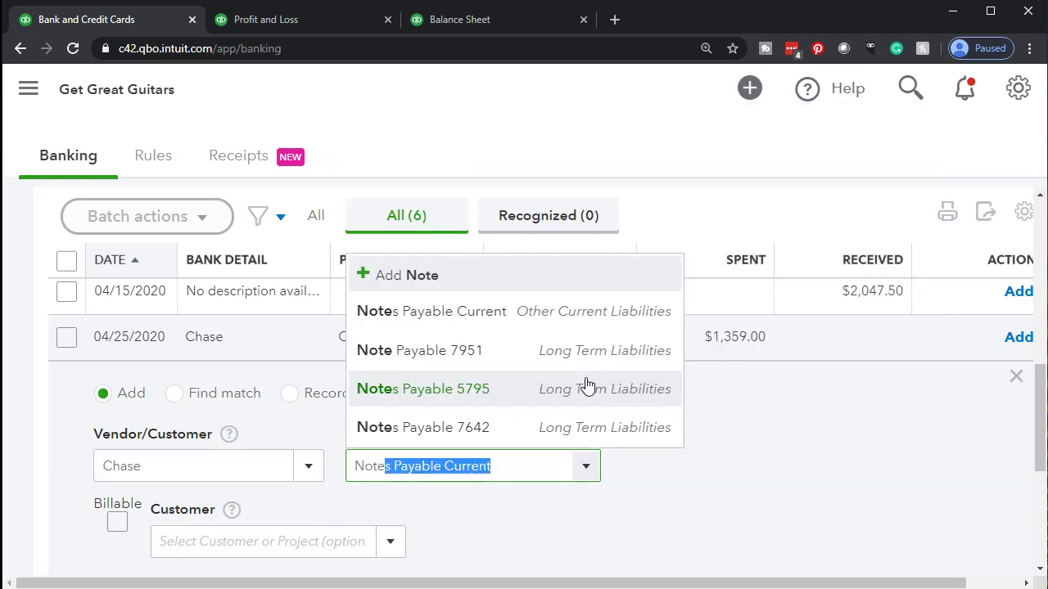
{"action": "left_click", "coordinate": [506, 366]}
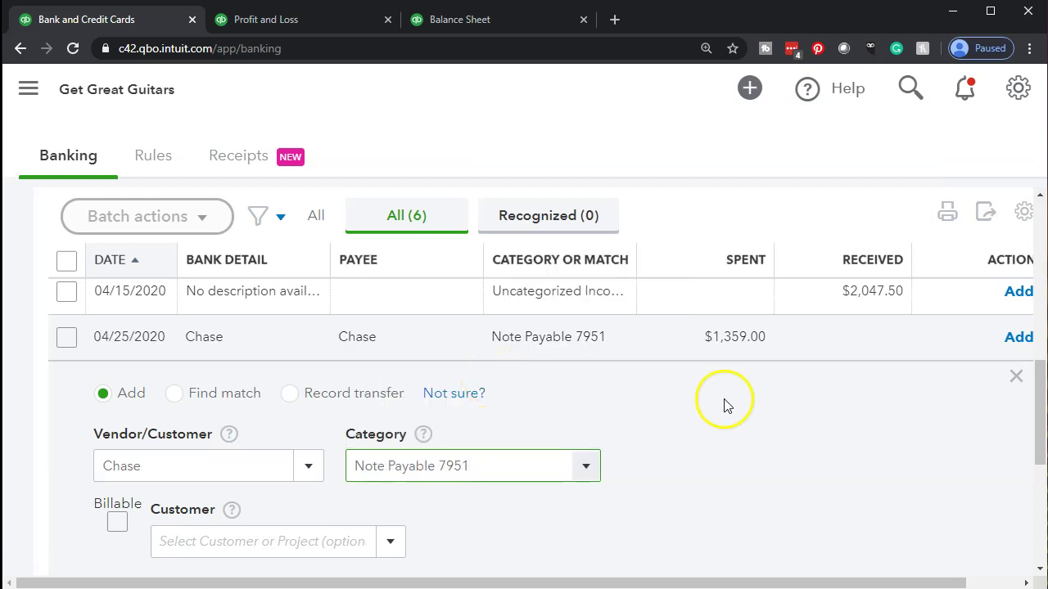
- Switch back to the Excel Loan Payments workbook
{"action": "scroll", "coordinate": [724, 406], "scroll_direction": "down", "scroll_amount": 1}
{"action": "scroll", "coordinate": [723, 406], "scroll_direction": "down", "scroll_amount": 1}
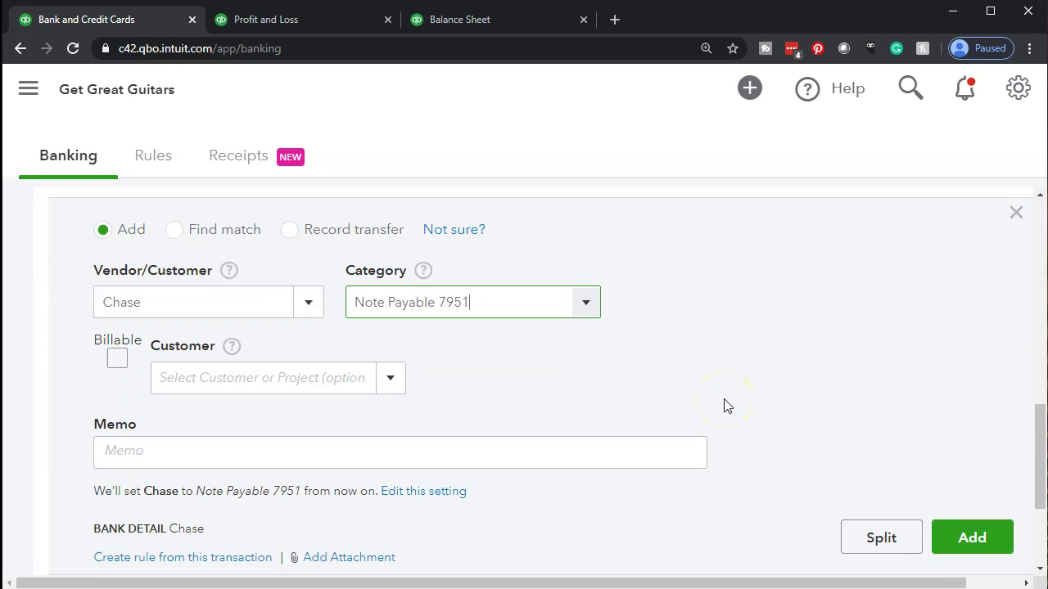
{"action": "left_click", "coordinate": [449, 505]}
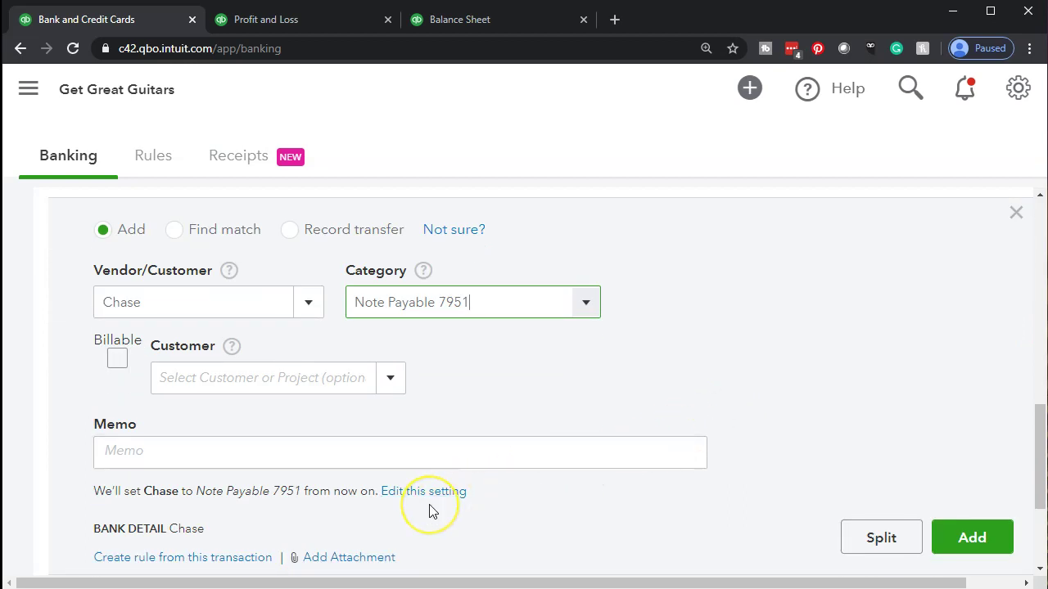
{"action": "scroll", "coordinate": [431, 510], "scroll_direction": "up", "scroll_amount": 2}
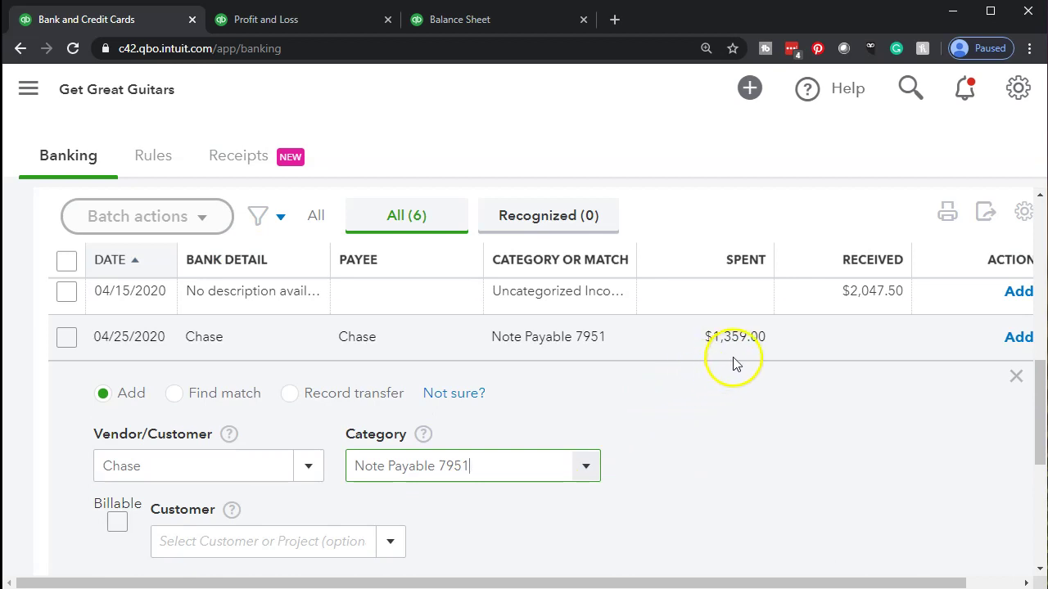
{"action": "key", "text": "alt+Tab"}
- Confirm payment 3's interest plus principal reduction sums to 1,359, then minimize Excel
{"action": "left_click", "coordinate": [221, 393]}
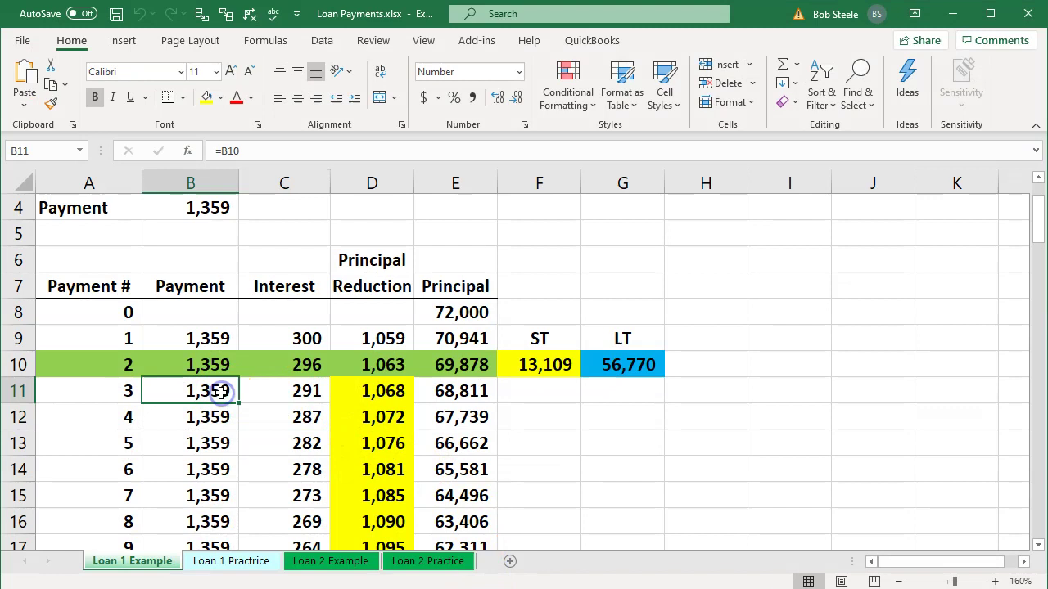
{"action": "left_click_drag", "start_coordinate": [278, 393], "coordinate": [329, 414]}
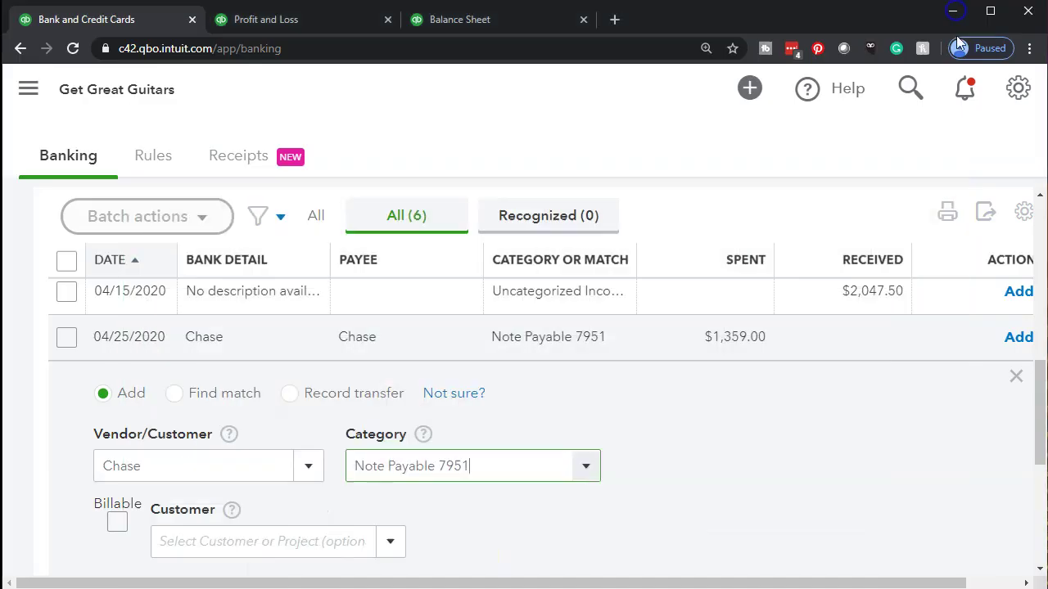
{"action": "left_click", "coordinate": [952, 13]}
- Add the 04/28/2020 Chase $1,359.00 payment to Note Payable 7951, declining the suggested rule
{"action": "scroll", "coordinate": [788, 427], "scroll_direction": "down", "scroll_amount": 2}
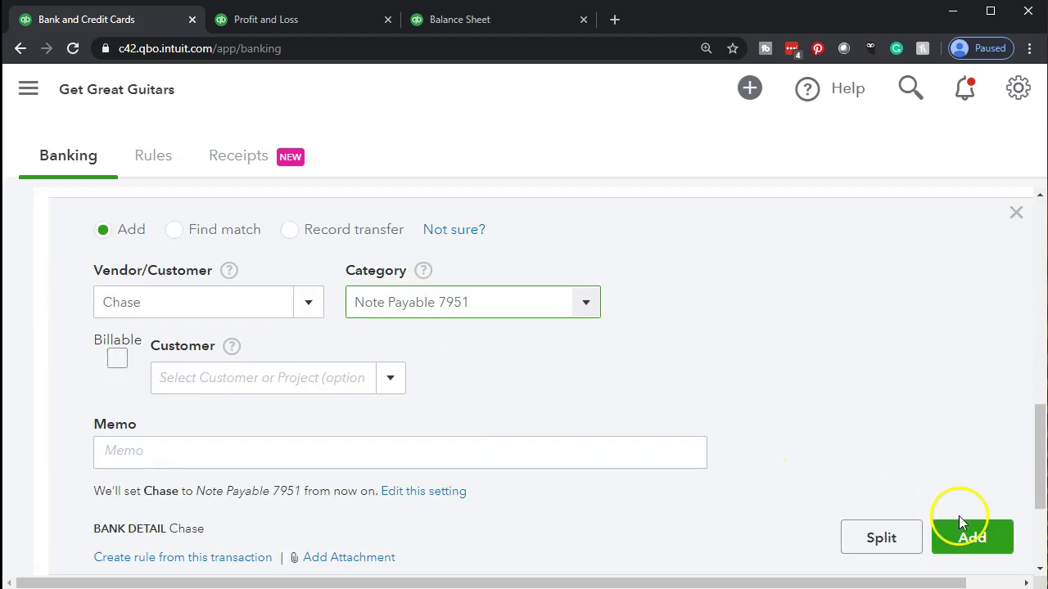
{"action": "left_click", "coordinate": [971, 534]}
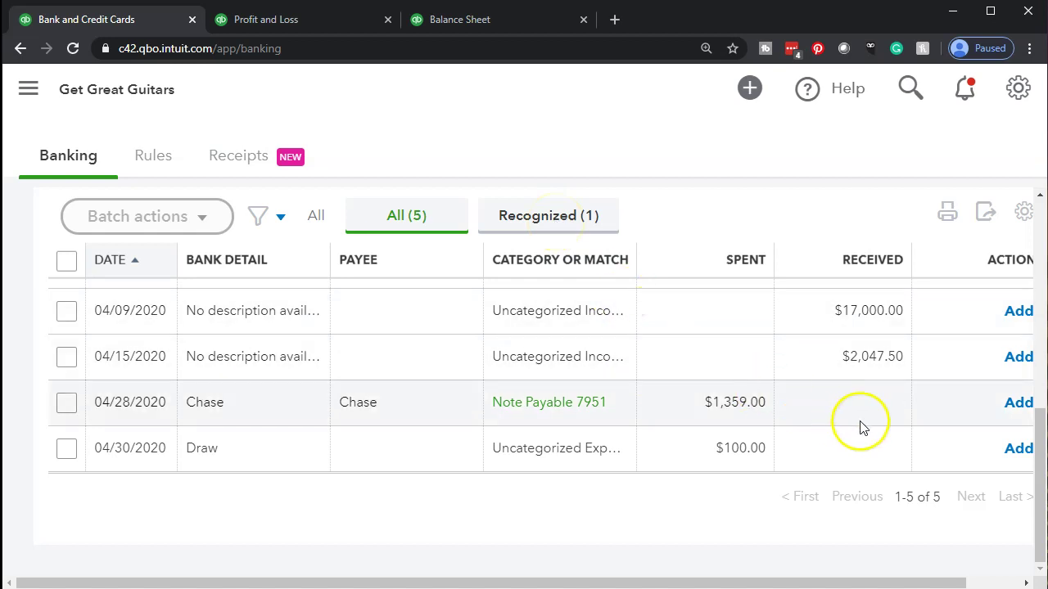
{"action": "left_click", "coordinate": [1018, 402]}
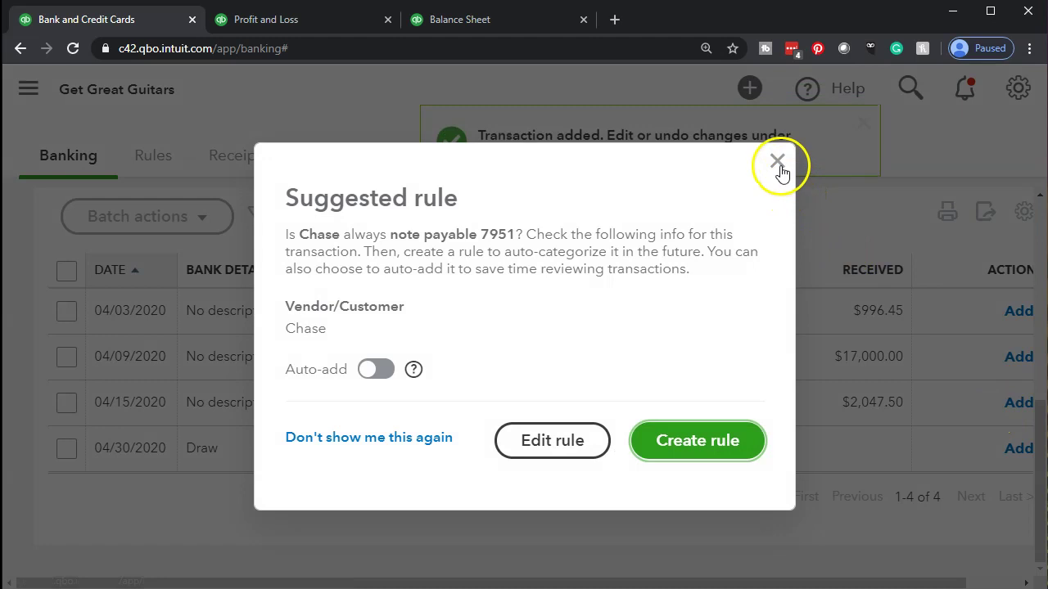
{"action": "left_click", "coordinate": [778, 161]}
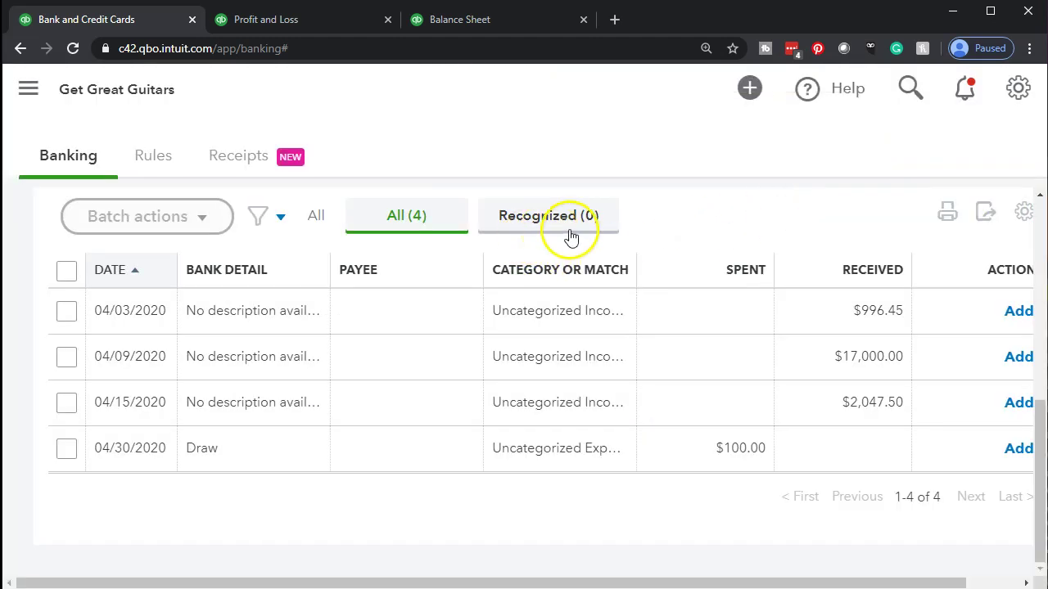
- Drill into the Checking 4647 balance on the Balance Sheet to list its 2020 transactions
{"action": "left_click", "coordinate": [486, 21]}
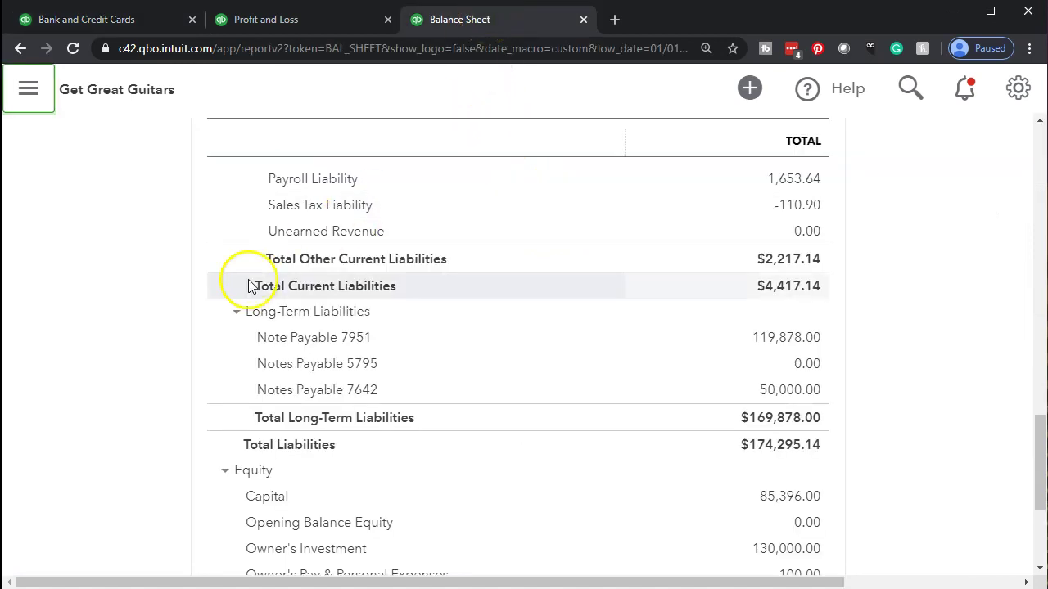
{"action": "scroll", "coordinate": [238, 290], "scroll_direction": "up", "scroll_amount": 10}
{"action": "scroll", "coordinate": [317, 280], "scroll_direction": "up", "scroll_amount": 3}
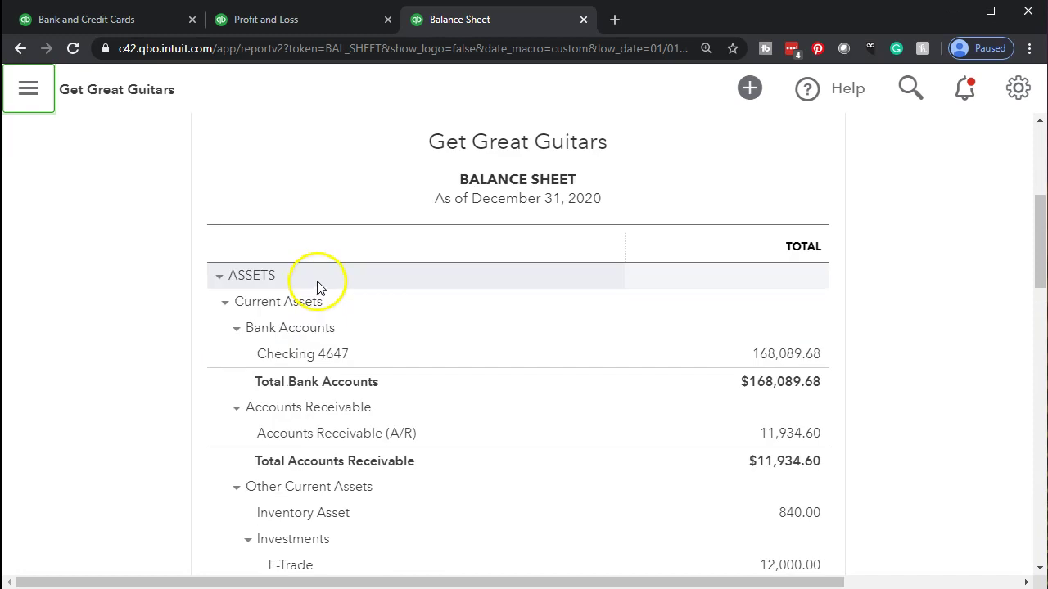
{"action": "left_click", "coordinate": [798, 358]}
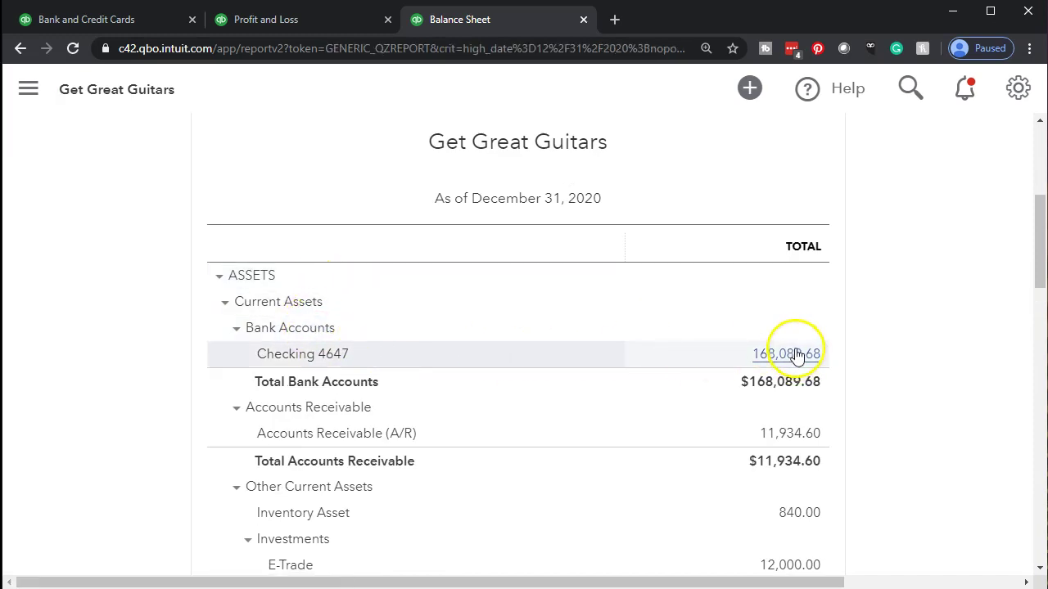
{"action": "scroll", "coordinate": [215, 452], "scroll_direction": "down", "scroll_amount": 9}
{"action": "scroll", "coordinate": [61, 477], "scroll_direction": "down", "scroll_amount": 8}
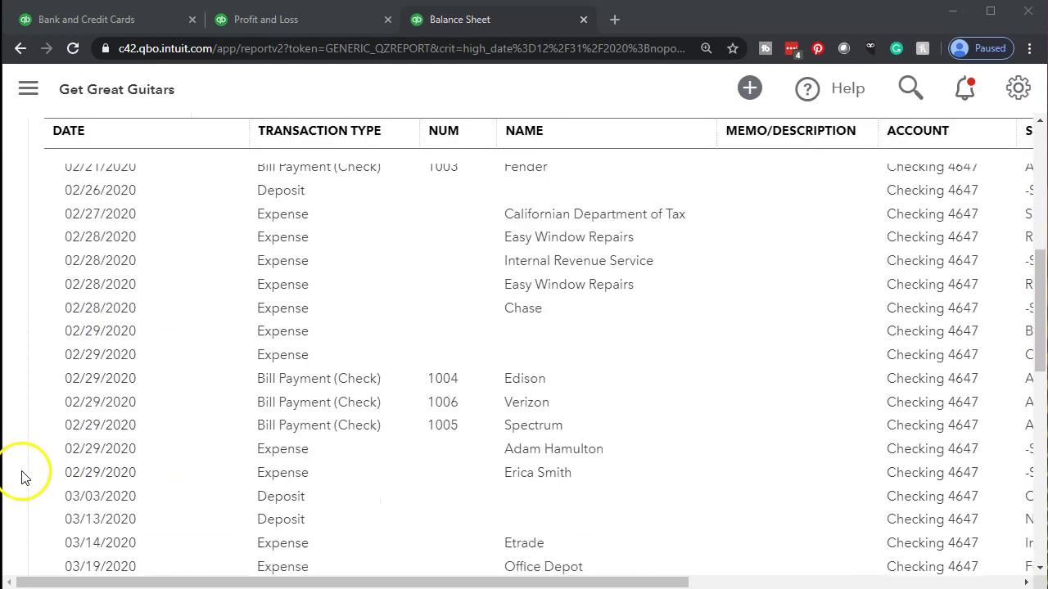
{"action": "scroll", "coordinate": [22, 476], "scroll_direction": "down", "scroll_amount": 5}
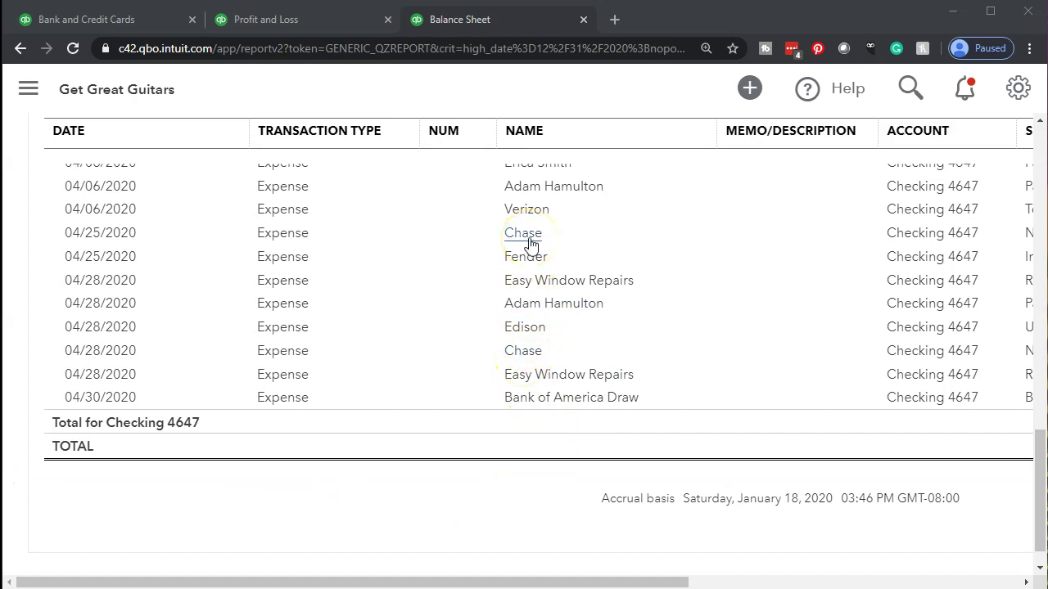
- Confirm the 04/28/2020 Chase expense is categorized to Note Payable 7951
{"action": "left_click", "coordinate": [524, 354]}
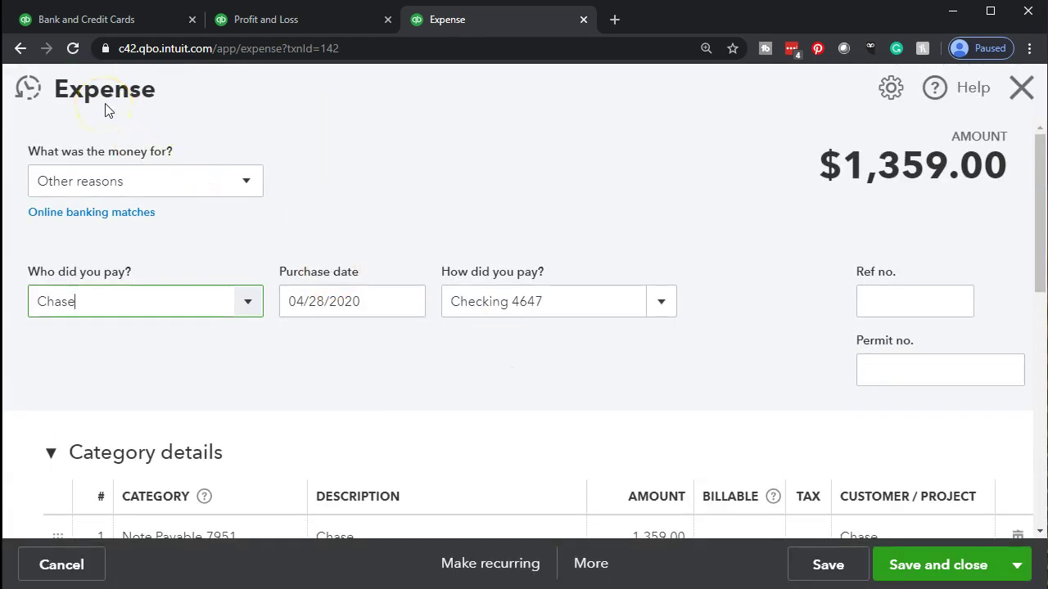
{"action": "scroll", "coordinate": [304, 234], "scroll_direction": "down", "scroll_amount": 3}
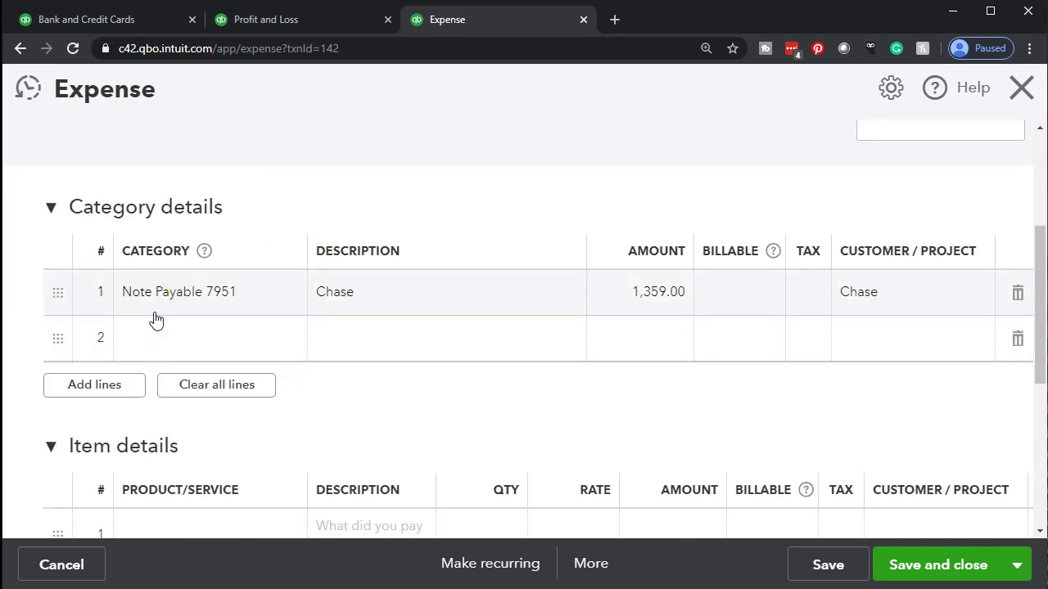
{"action": "left_click", "coordinate": [1020, 96]}
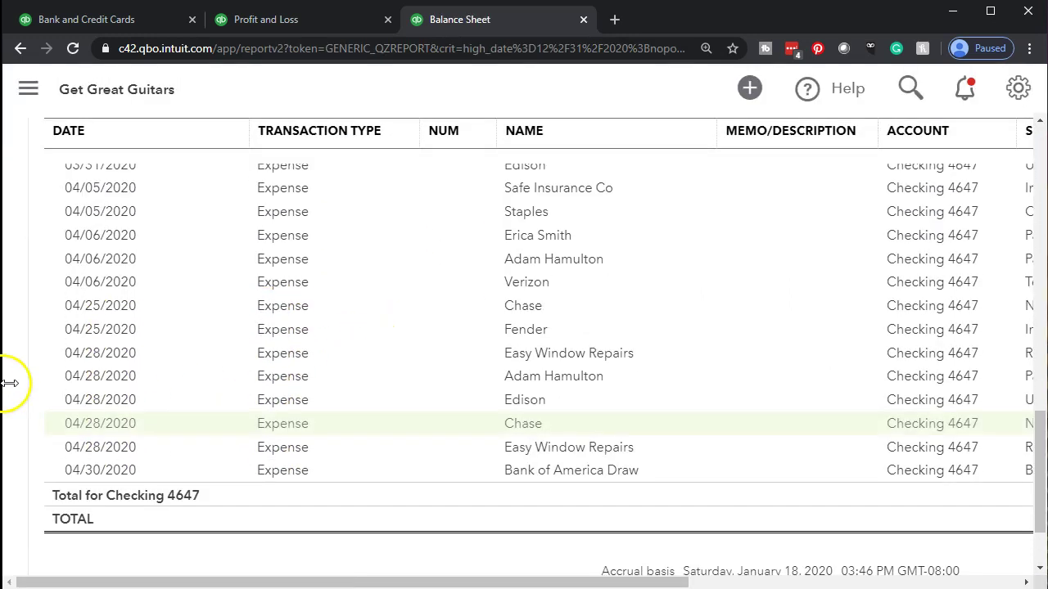
{"action": "scroll", "coordinate": [10, 382], "scroll_direction": "up", "scroll_amount": 15}
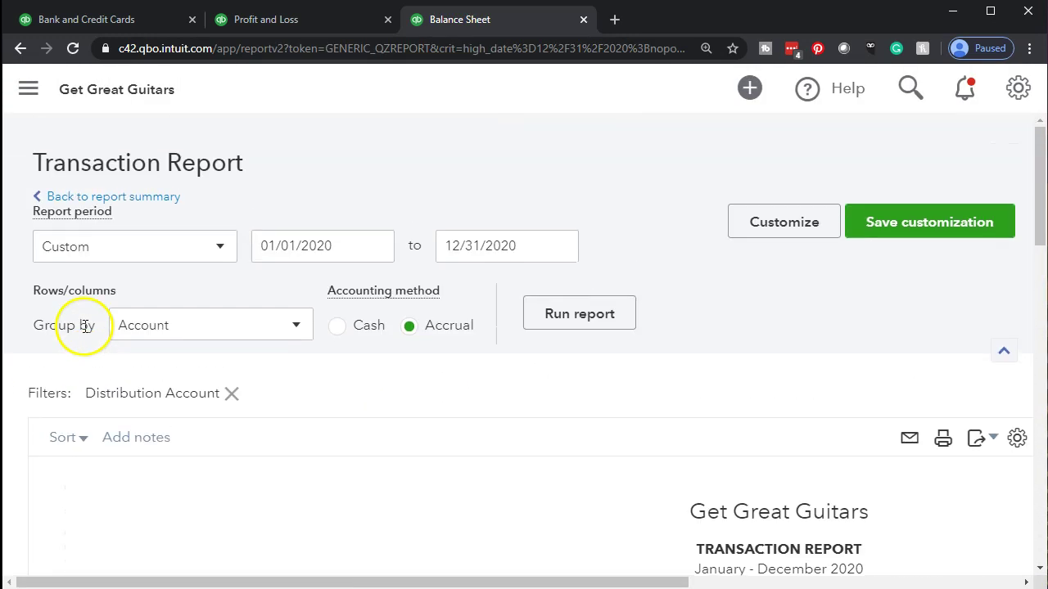
- Drill into Note Payable 7951 to show both -1,359.00 Chase payments and the $117,160.00 balance
{"action": "left_click", "coordinate": [135, 200]}
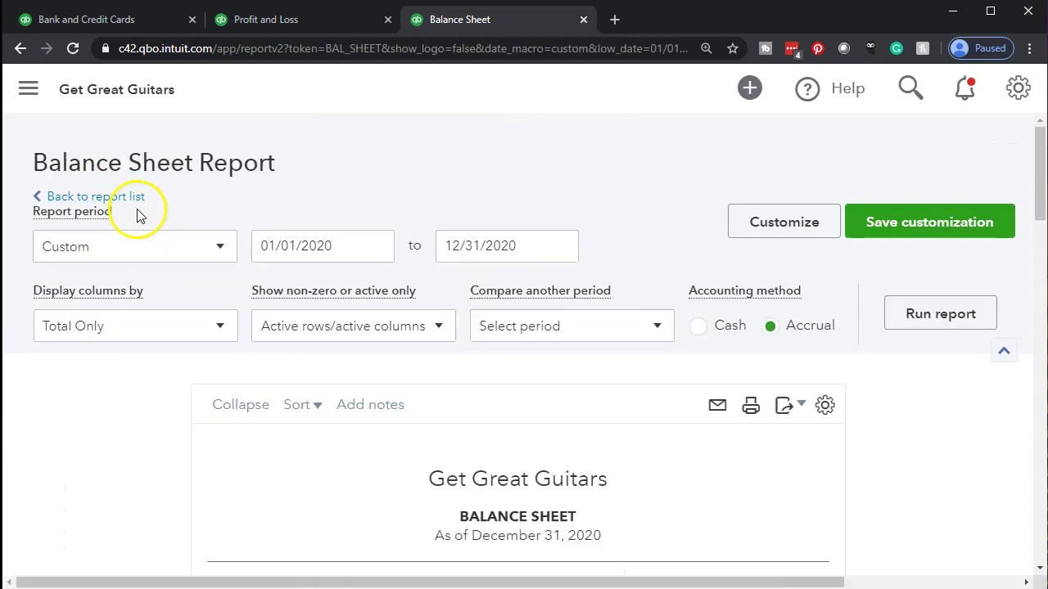
{"action": "scroll", "coordinate": [115, 319], "scroll_direction": "down", "scroll_amount": 12}
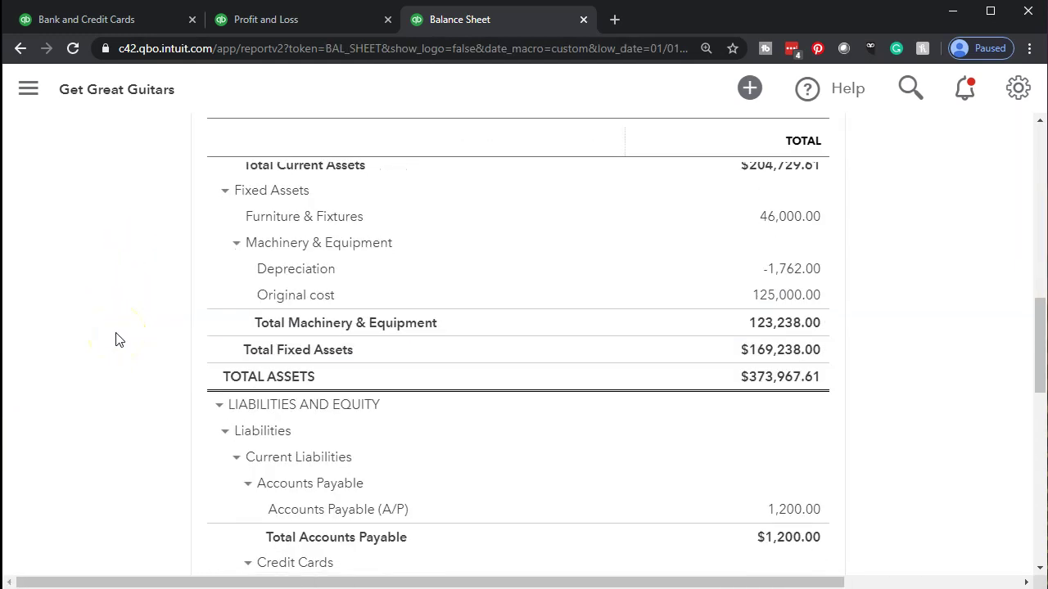
{"action": "scroll", "coordinate": [116, 339], "scroll_direction": "down", "scroll_amount": 4}
{"action": "scroll", "coordinate": [115, 339], "scroll_direction": "down", "scroll_amount": 3}
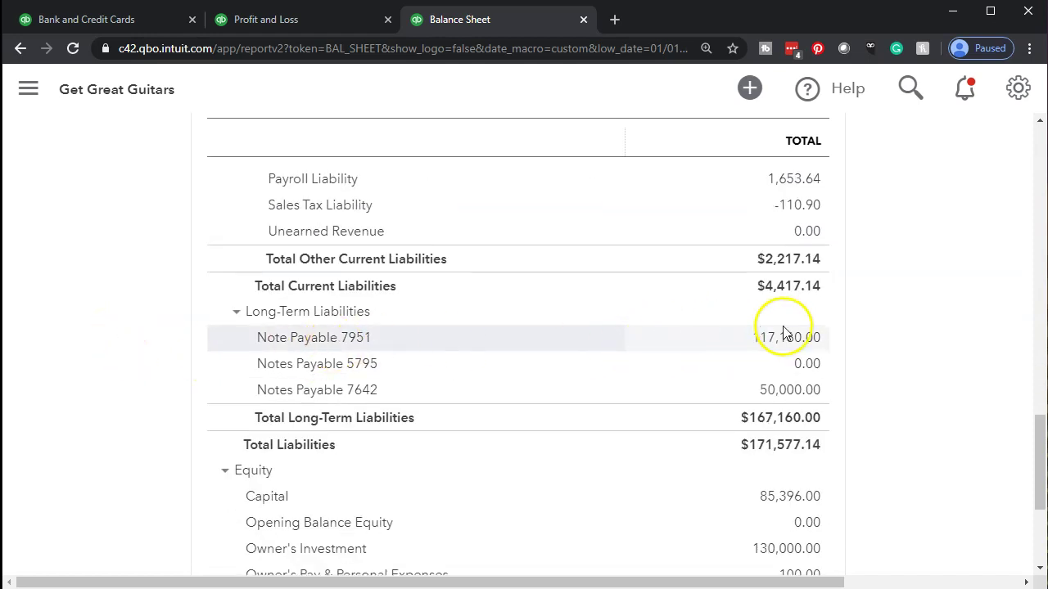
{"action": "left_click", "coordinate": [784, 339]}
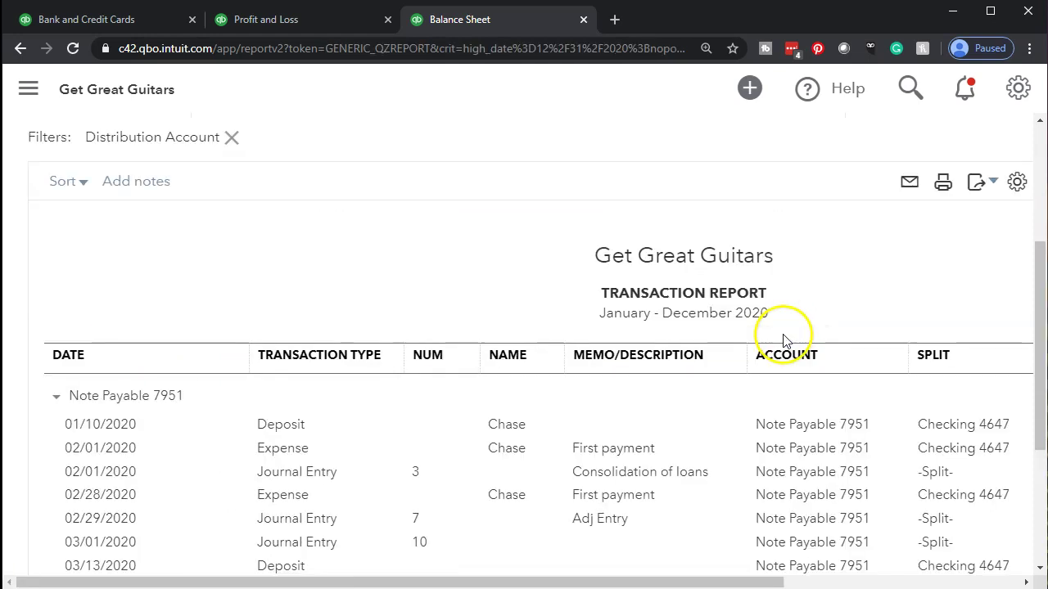
{"action": "scroll", "coordinate": [68, 442], "scroll_direction": "down", "scroll_amount": 3}
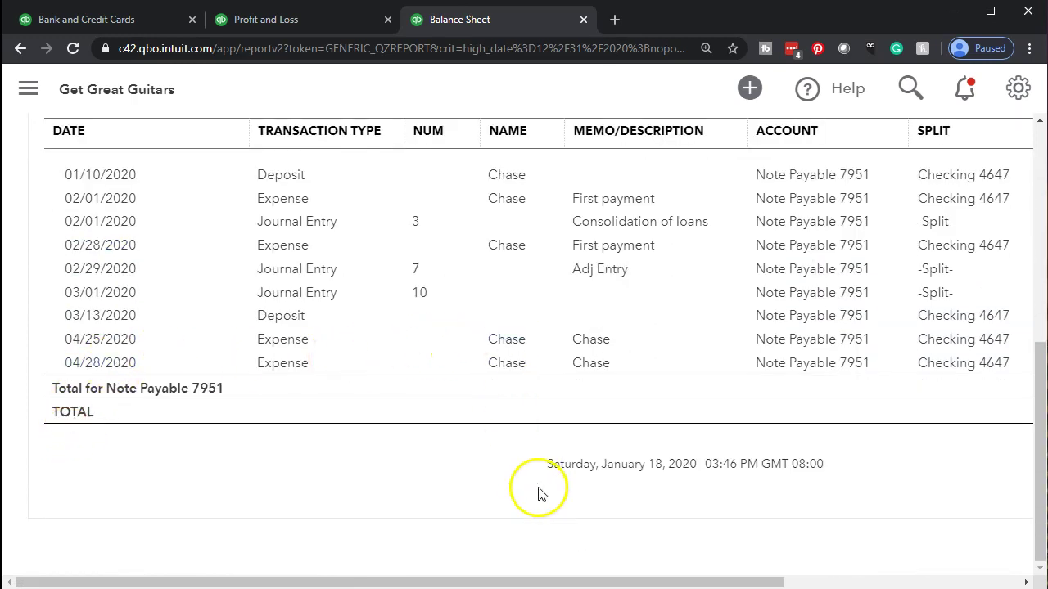
{"action": "left_click_drag", "start_coordinate": [596, 582], "coordinate": [790, 579]}
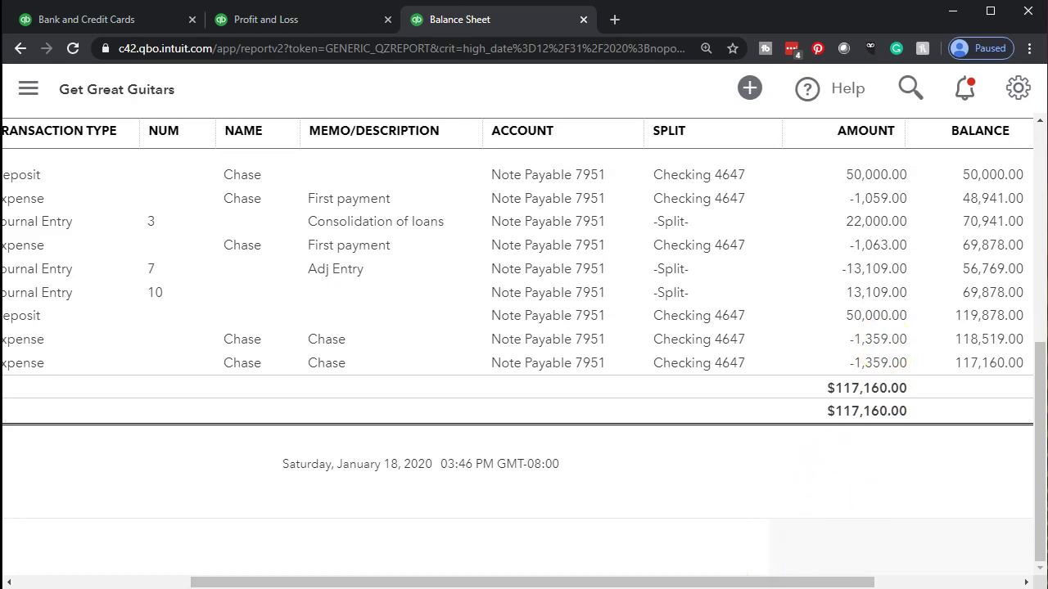
- In the Loan Payments workbook, review the 72,000 starting principal and the row 8–9 values
{"action": "left_click", "coordinate": [516, 573]}
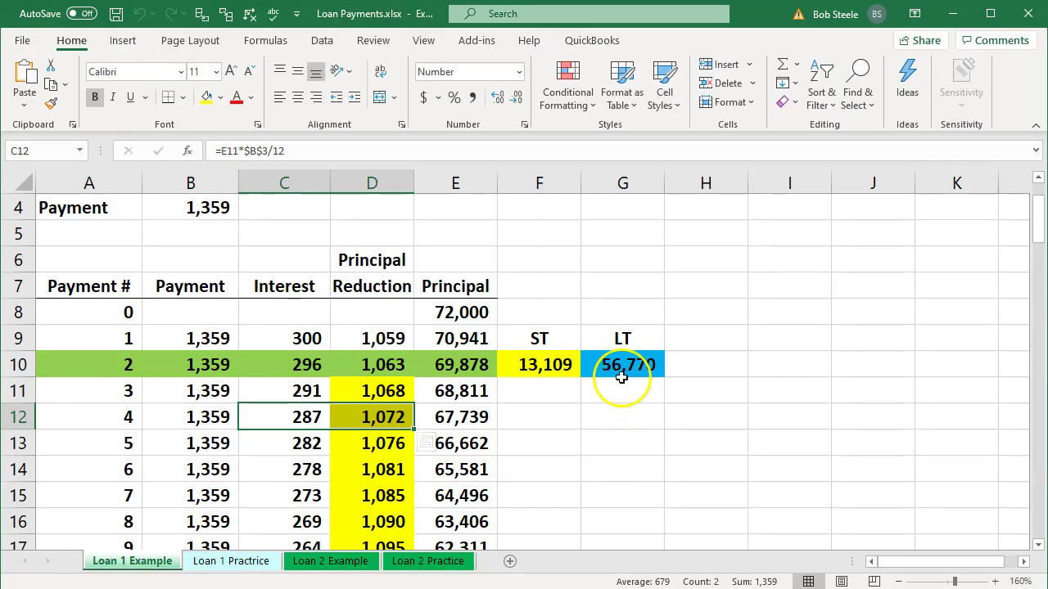
{"action": "left_click", "coordinate": [582, 470]}
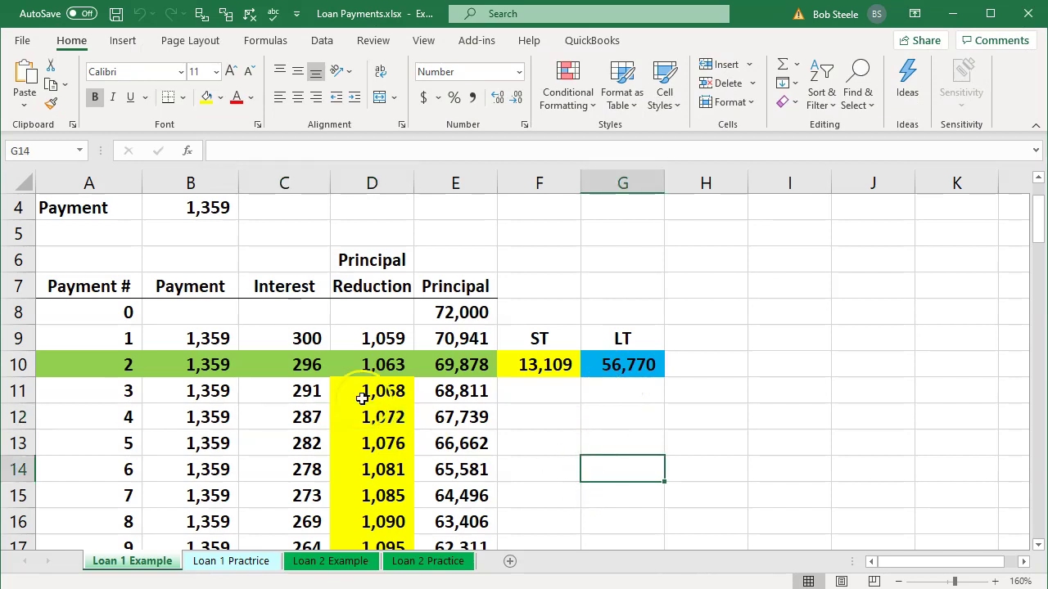
{"action": "left_click", "coordinate": [443, 310]}
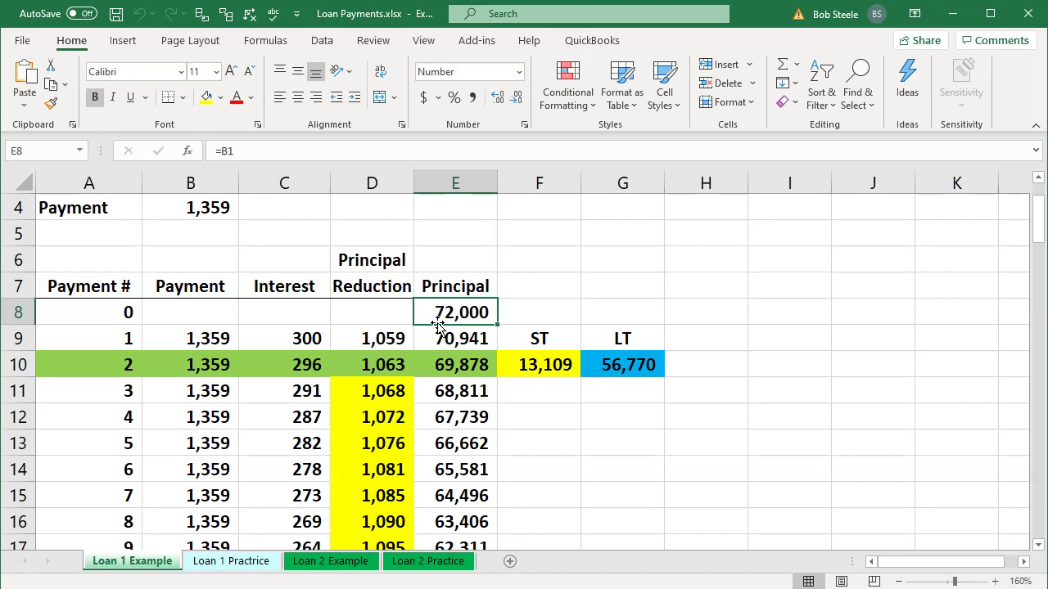
{"action": "key", "text": "Left"}
{"action": "key", "text": "Right"}
{"action": "key", "text": "Right"}
{"action": "key", "text": "Left"}
{"action": "key", "text": "Left"}
- Enter =B9+B10 in F8 to total the two payments (2,717)
{"action": "key", "text": "Left"}
{"action": "key", "text": "Left"}
{"action": "key", "text": "Down"}
{"action": "key", "text": "Down"}
{"action": "key", "text": "Up"}
{"action": "key", "text": "Right"}
{"action": "key", "text": "Right"}
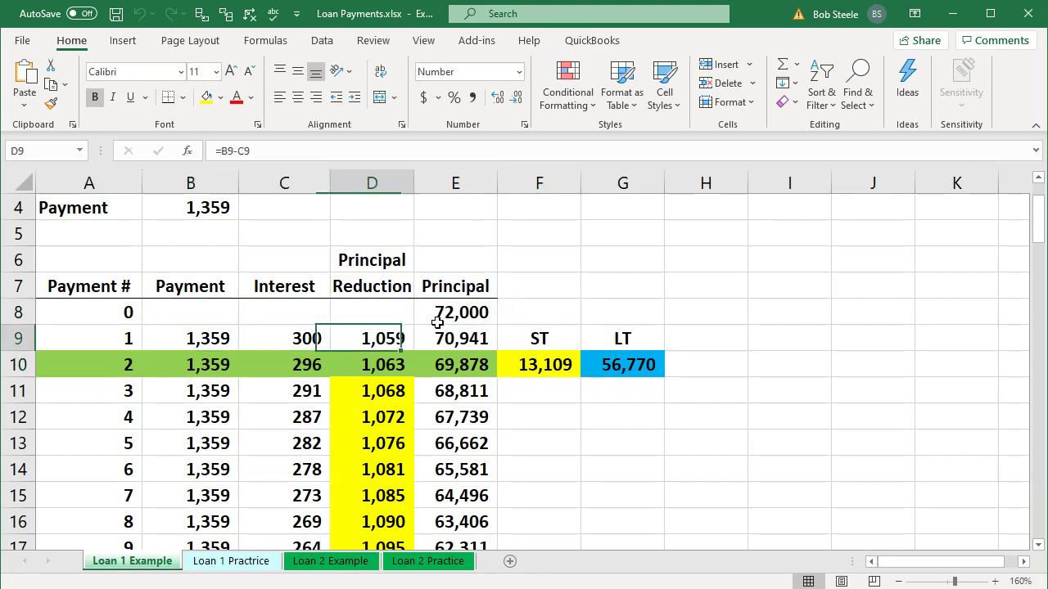
- Enter =+E8-F8 in G8 for the principal less payments (69,283)
{"action": "key", "text": "Right"}
{"action": "key", "text": "Right"}
{"action": "key", "text": "Up"}
{"action": "type", "text": "="}
{"action": "key", "text": "Left"}
{"action": "key", "text": "Left"}
{"action": "key", "text": "Left"}
{"action": "key", "text": "Left"}
{"action": "key", "text": "Down"}
{"action": "type", "text": "+"}
{"action": "key", "text": "Left"}
{"action": "key", "text": "Left"}
{"action": "key", "text": "Left"}
{"action": "key", "text": "Left"}
{"action": "key", "text": "Down"}
{"action": "key", "text": "Down"}
{"action": "key", "text": "Return"}
{"action": "key", "text": "Up"}
{"action": "key", "text": "Right"}
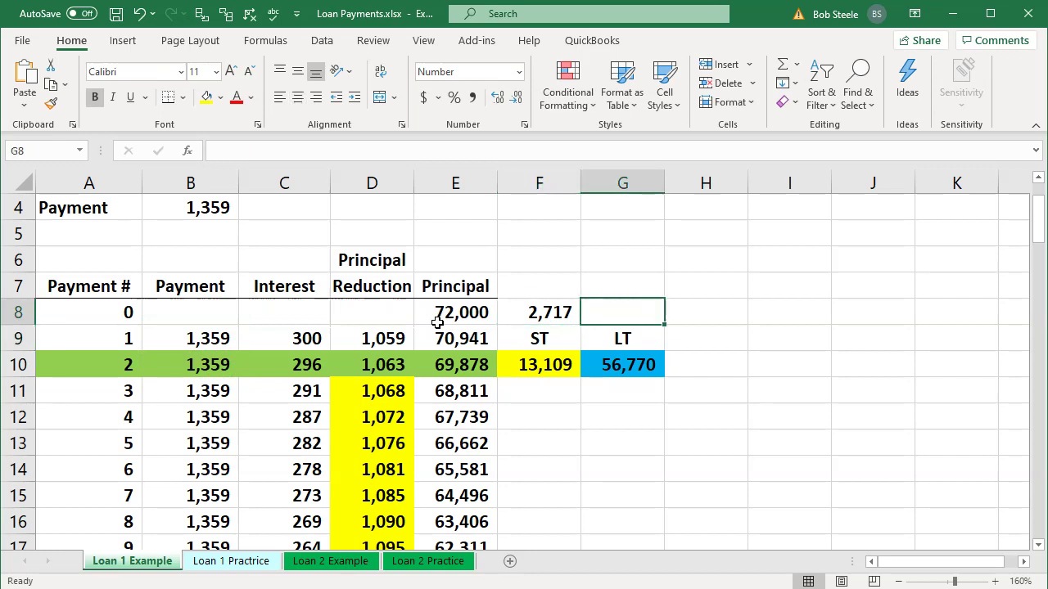
{"action": "type", "text": "+"}
{"action": "key", "text": "Left"}
{"action": "key", "text": "Left"}
{"action": "type", "text": "-"}
{"action": "key", "text": "Left"}
{"action": "key", "text": "Return"}
{"action": "key", "text": "Up"}
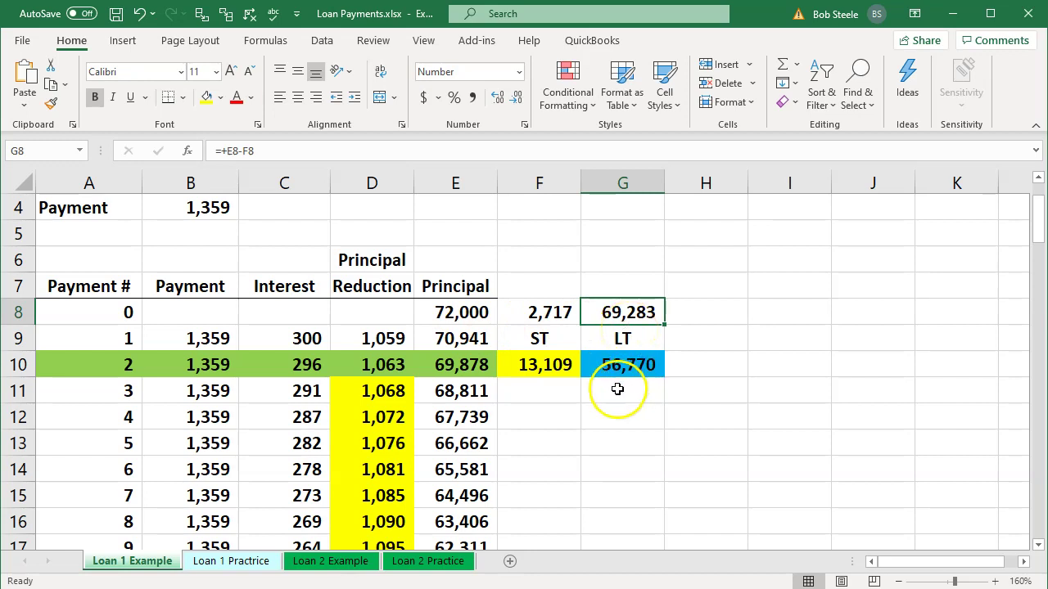
- Enter =E10 in H8 to bring in the 69,878 scheduled balance
{"action": "left_click", "coordinate": [468, 373]}
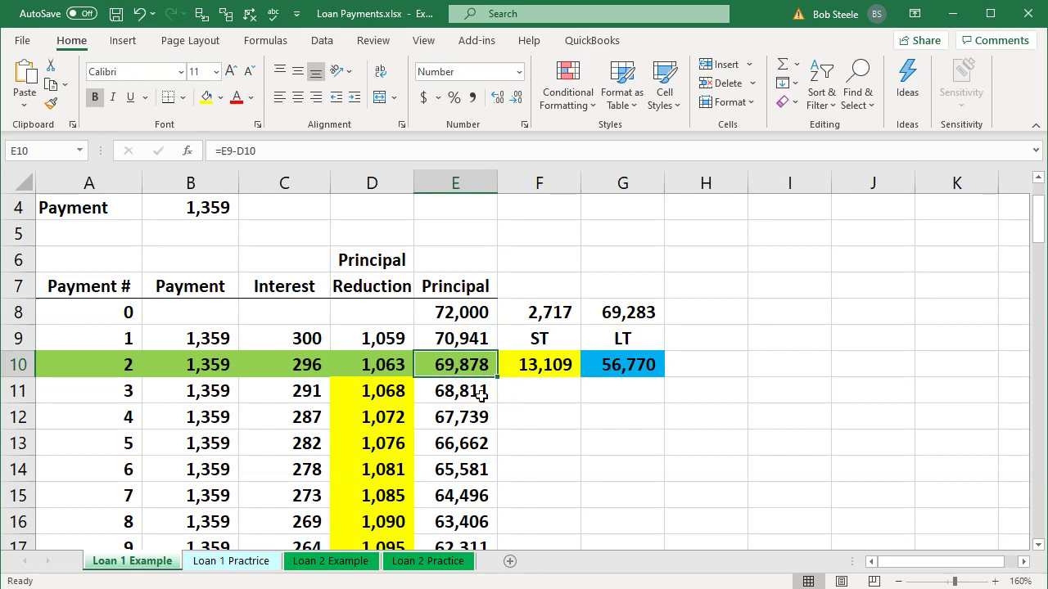
{"action": "left_click", "coordinate": [694, 318]}
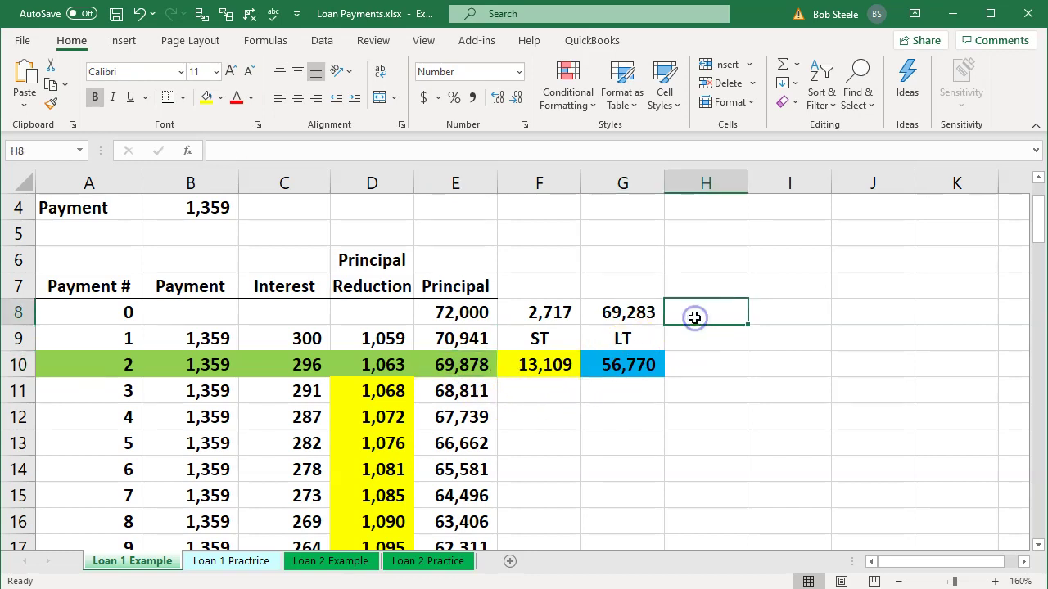
{"action": "type", "text": "="}
{"action": "key", "text": "Down"}
{"action": "key", "text": "Down"}
{"action": "key", "text": "Left"}
{"action": "key", "text": "Left"}
- Enter =+G8-H8 in I8 to show the (596) difference
{"action": "key", "text": "Left"}
{"action": "key", "text": "Return"}
{"action": "key", "text": "Up"}
{"action": "key", "text": "Right"}
{"action": "type", "text": "+"}
{"action": "key", "text": "Left"}
{"action": "key", "text": "Left"}
{"action": "type", "text": "-"}
{"action": "key", "text": "Left"}
{"action": "key", "text": "Return"}
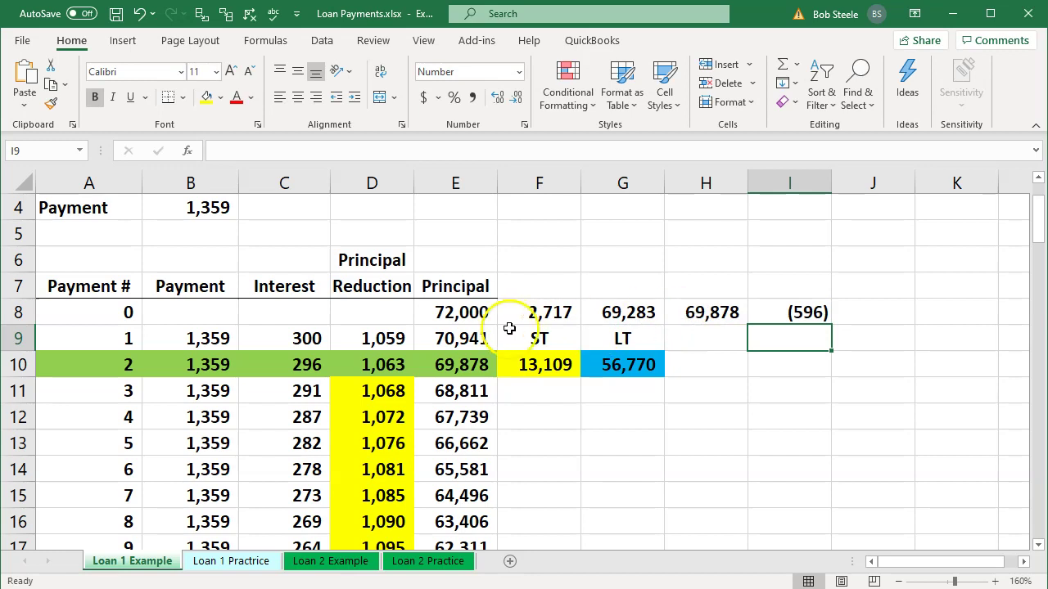
{"action": "left_click_drag", "start_coordinate": [303, 336], "coordinate": [300, 366]}
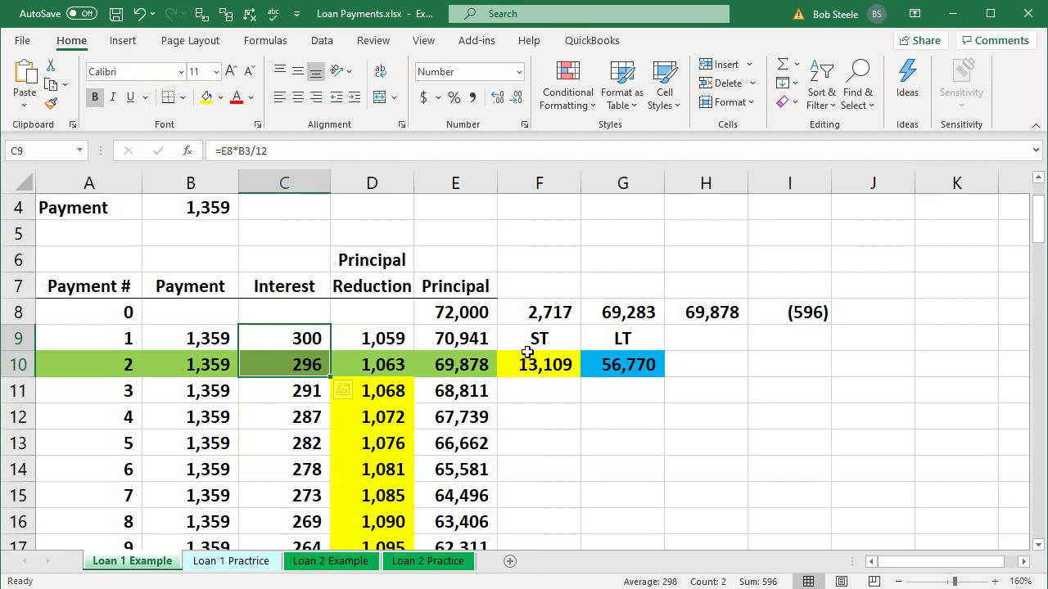
{"action": "left_click_drag", "start_coordinate": [530, 364], "coordinate": [612, 364]}
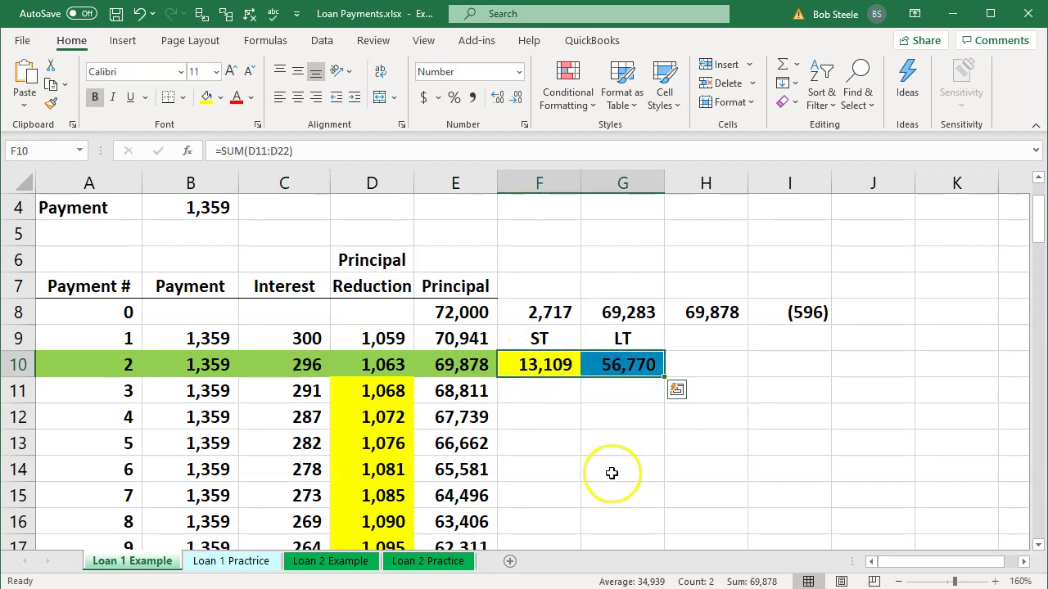